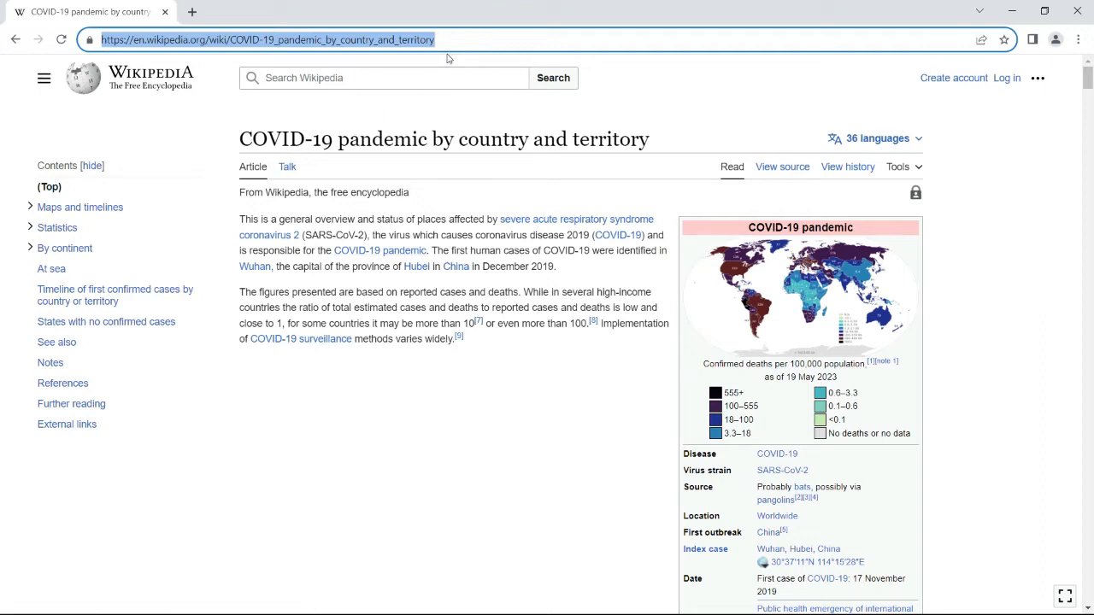
Copy the Wikipedia page's URL and use it as a web data source in Power BI Desktop.
left_click_drag(453, 39, 87, 40)
key("ctrl+c")
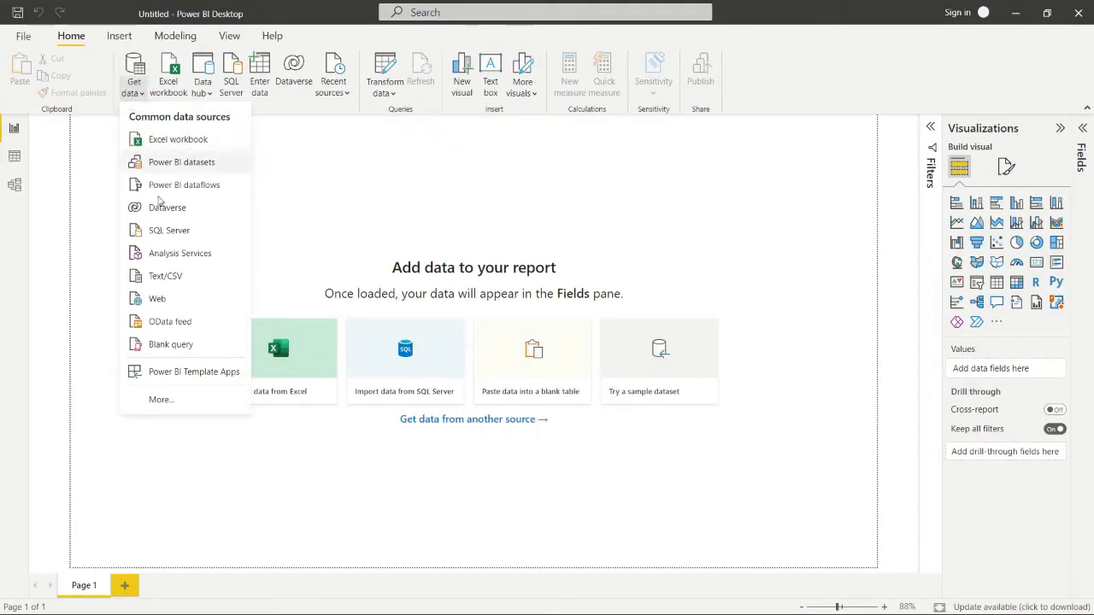
left_click(171, 304)
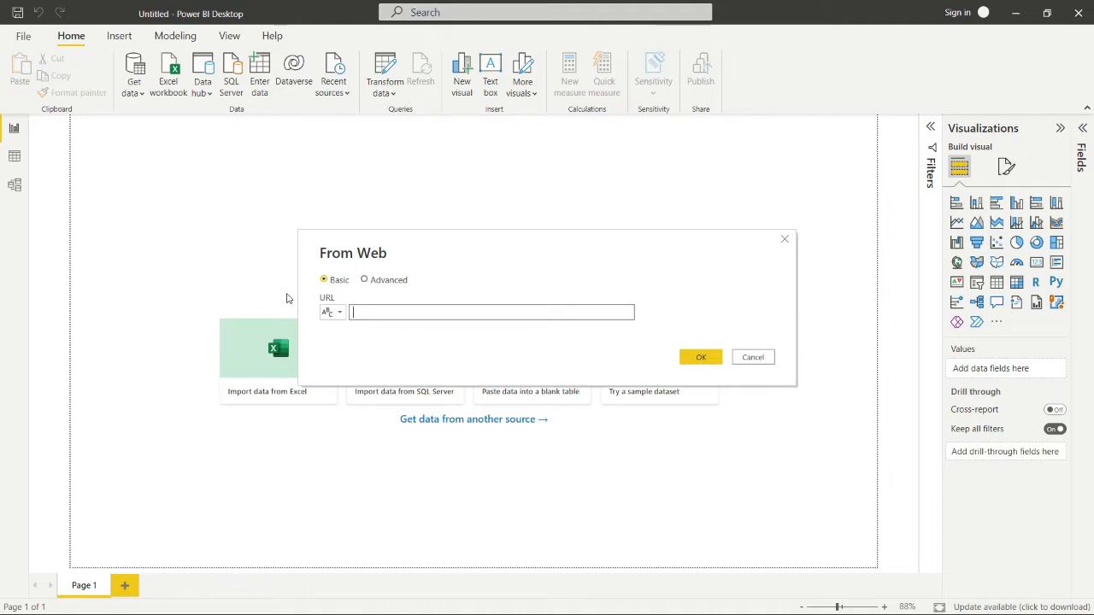
key("ctrl+v")
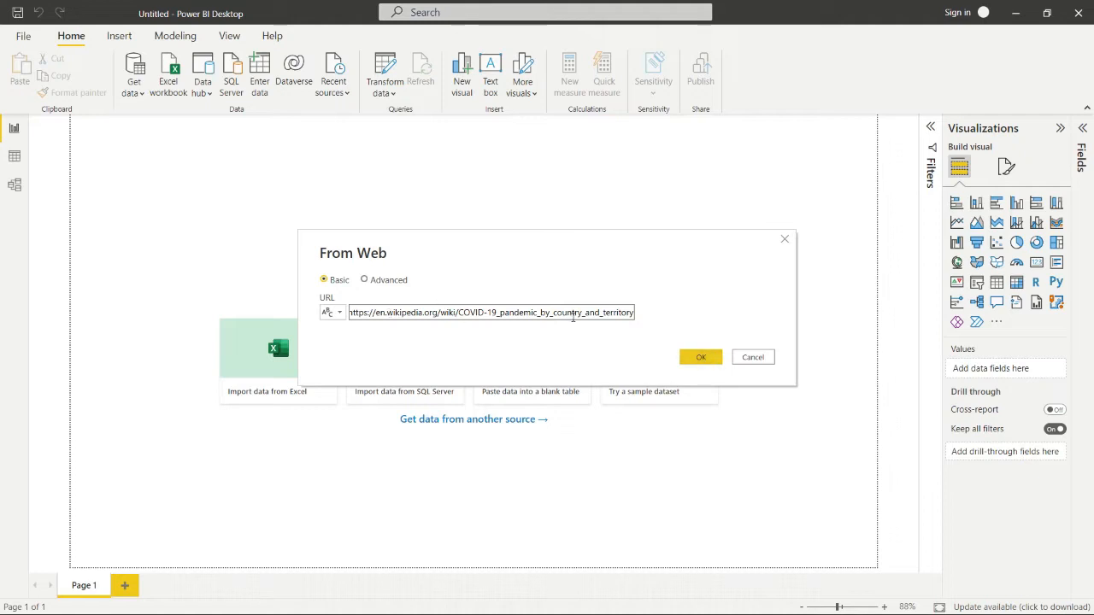
left_click(701, 358)
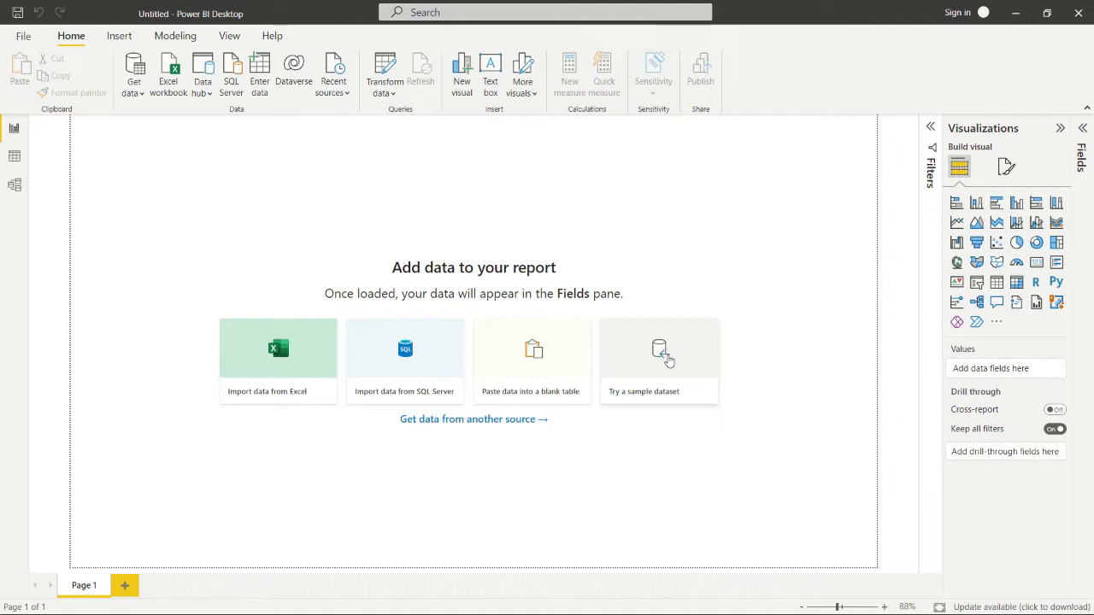
left_click(669, 361)
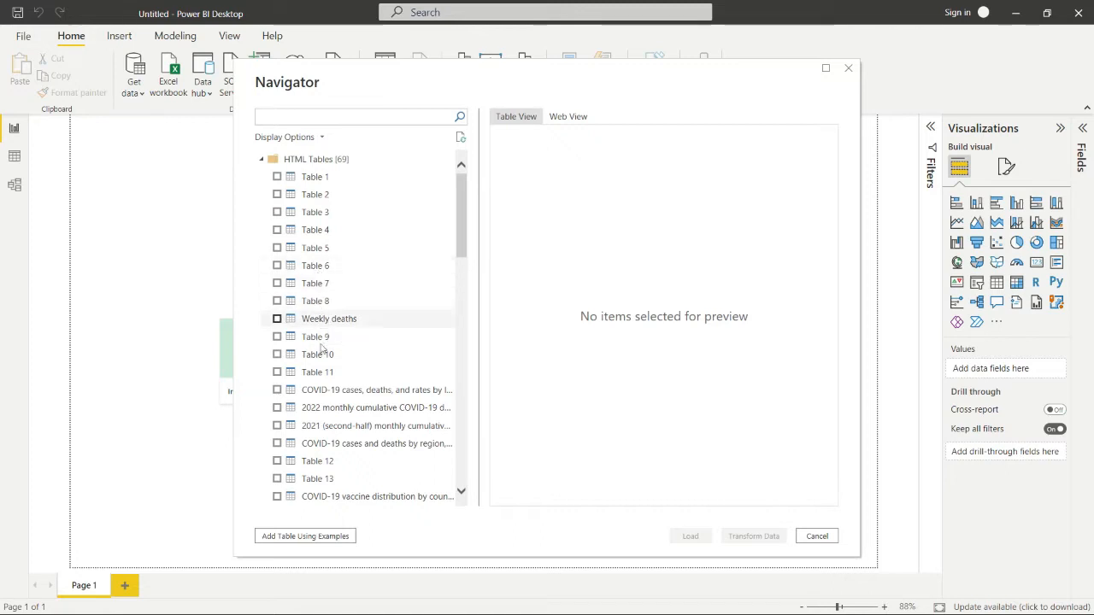
Select the six titled tables from COVID-19 cases, deaths, and rates by location through First confirmed COVID-19 cases, and open them in Power Query Editor.
scroll(318, 352, "down", 2)
left_click(276, 338)
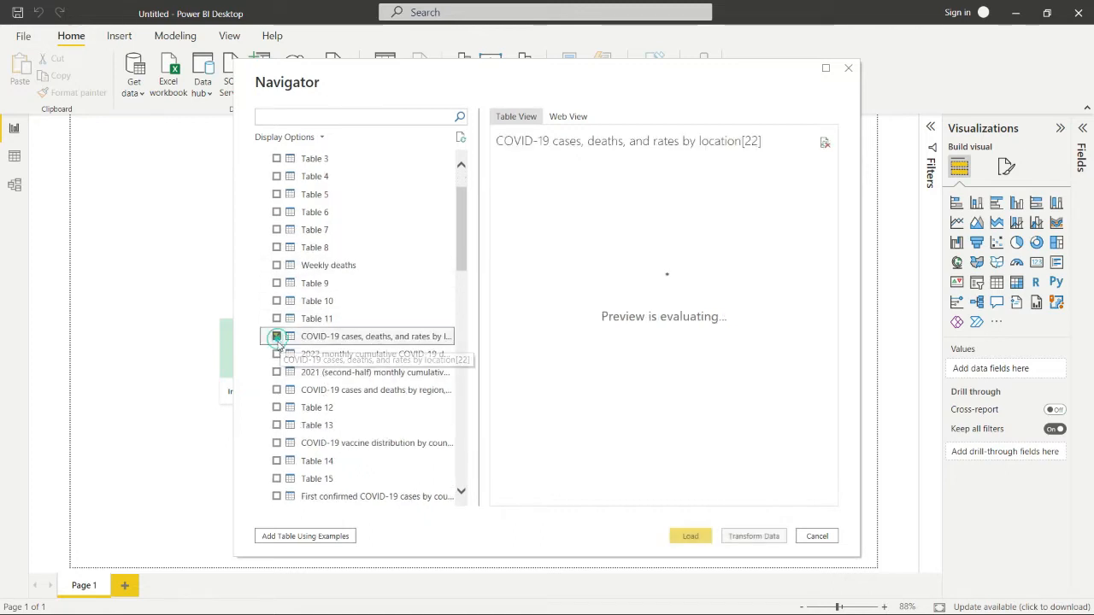
left_click(276, 353)
left_click(276, 371)
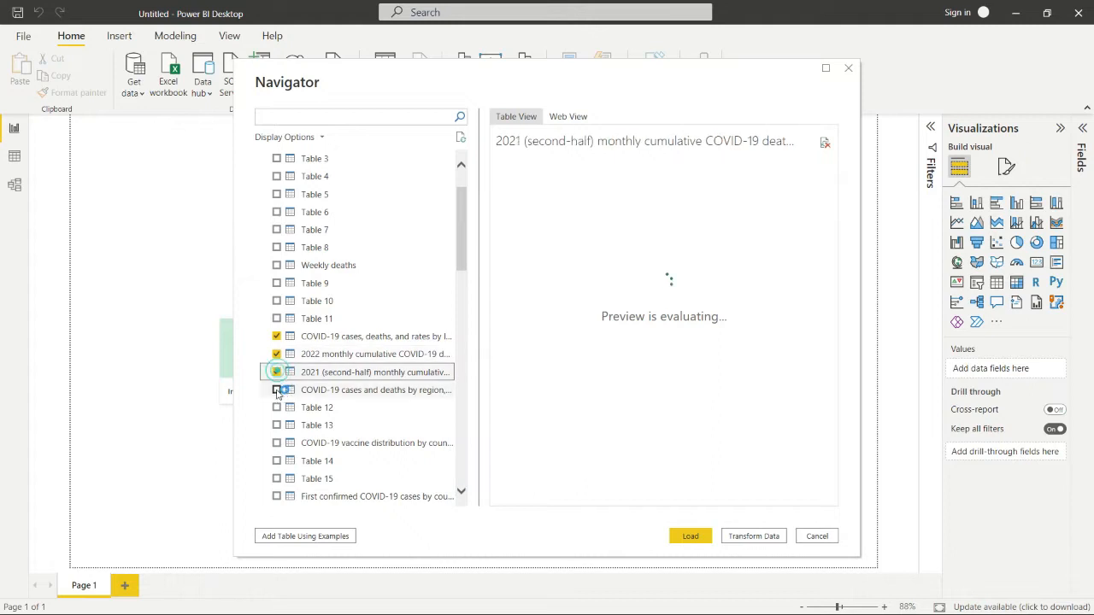
left_click(276, 390)
left_click(276, 444)
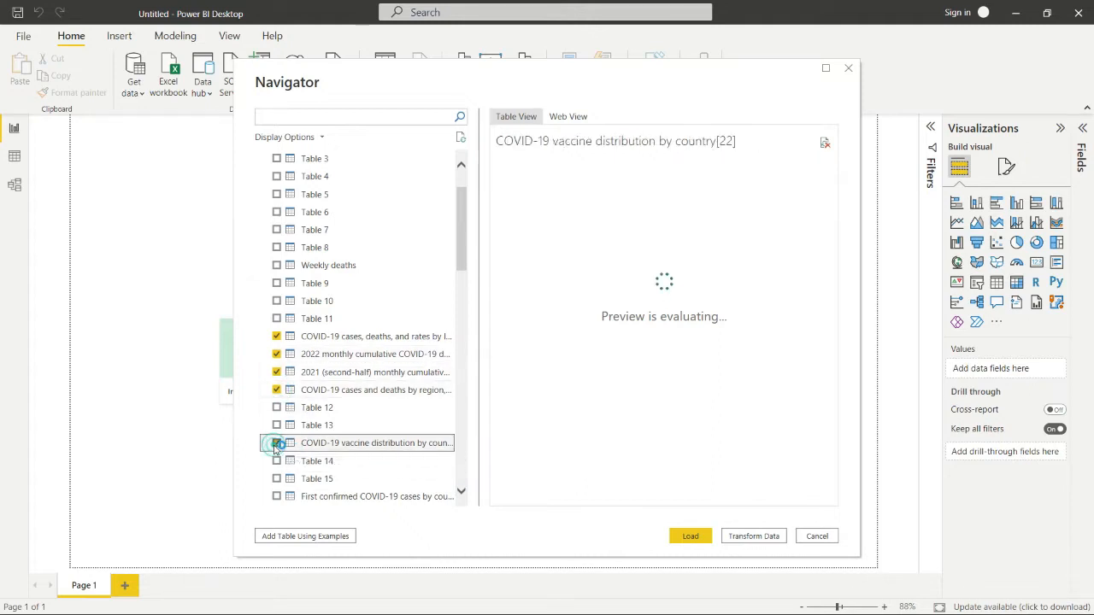
left_click(276, 497)
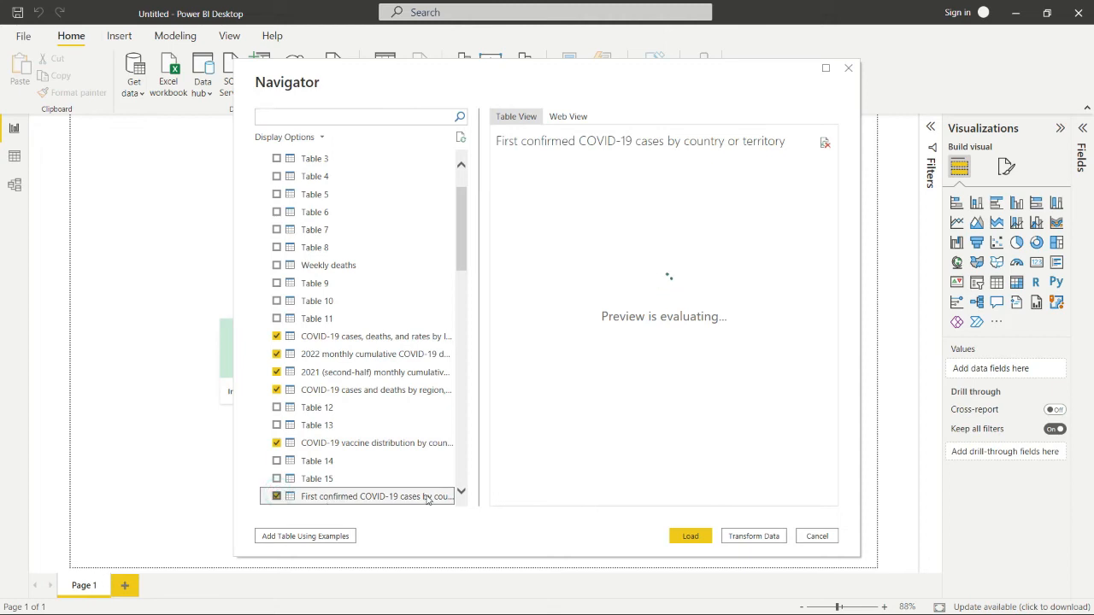
left_click_drag(462, 250, 464, 311)
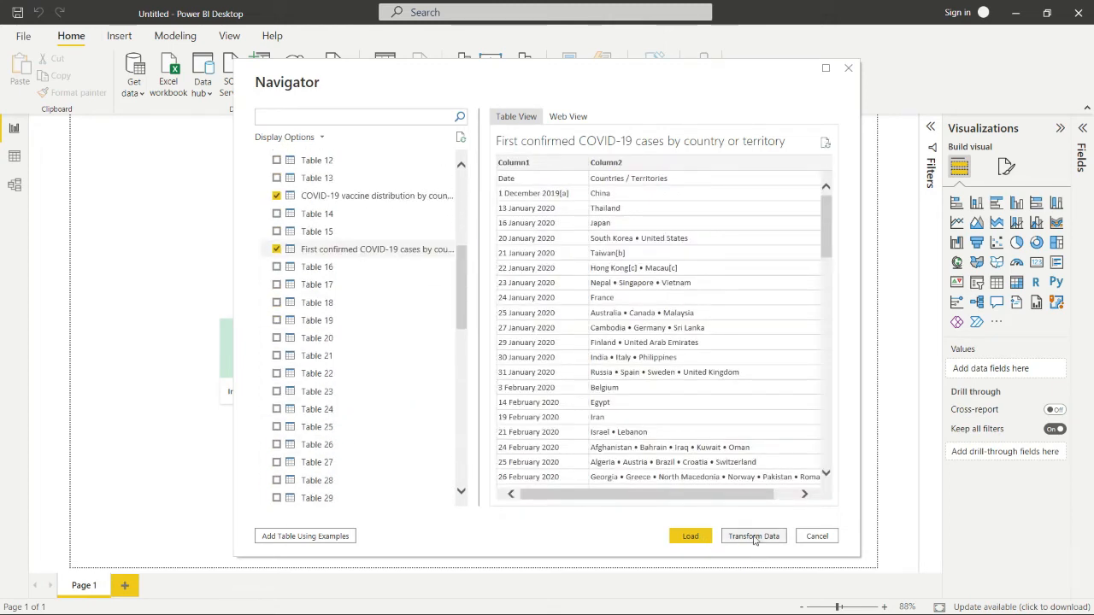
key("alt+Tab")
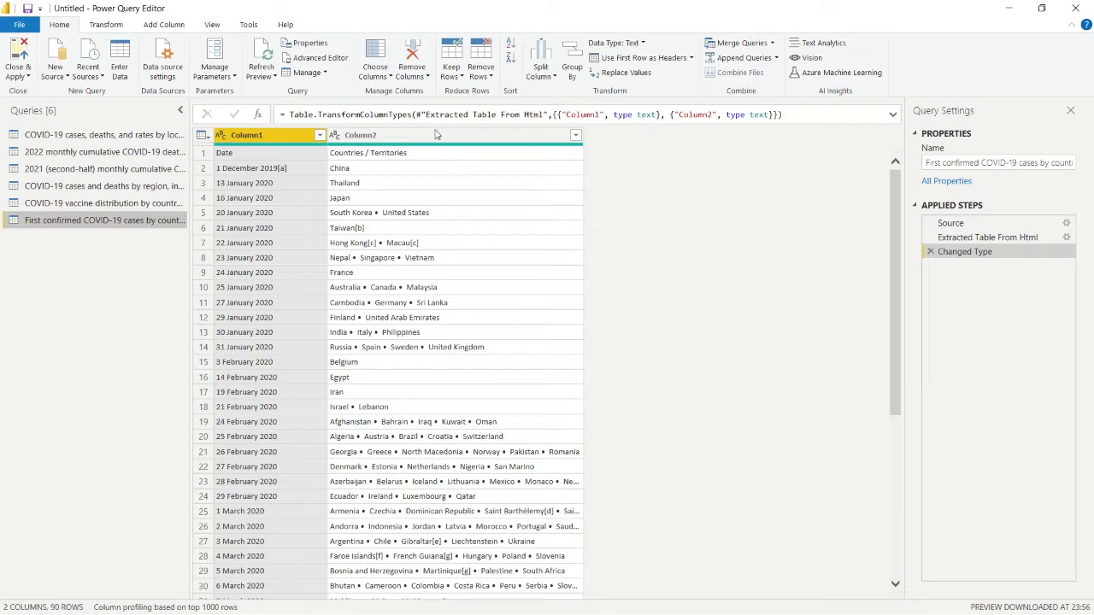
Promote the first row of the first confirmed cases query to headers and copy the bullet separator from a Countries / Territories value.
left_click(648, 63)
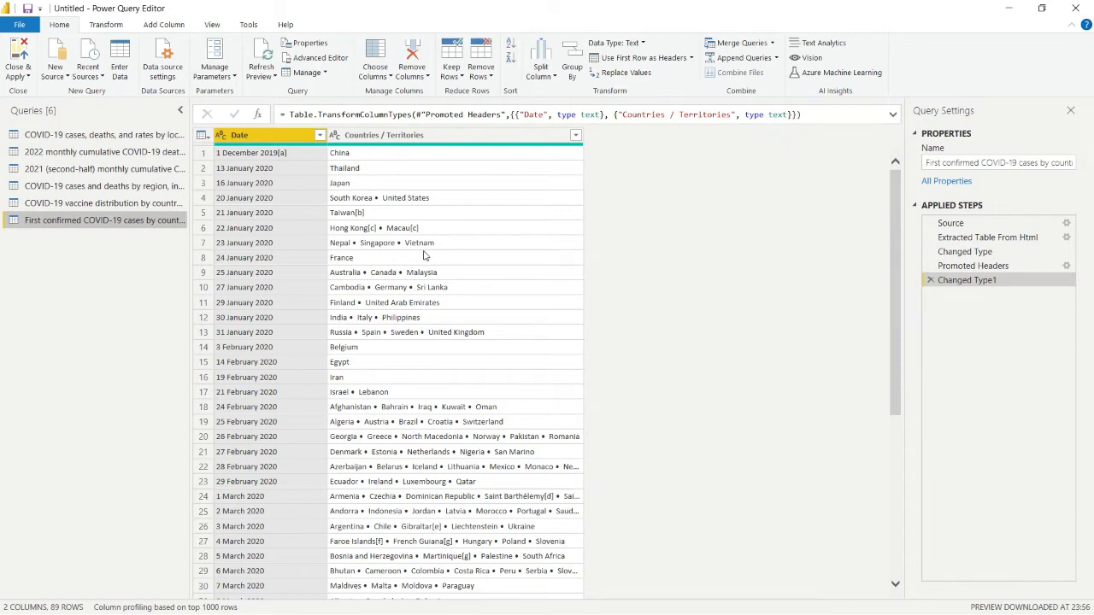
left_click(457, 247)
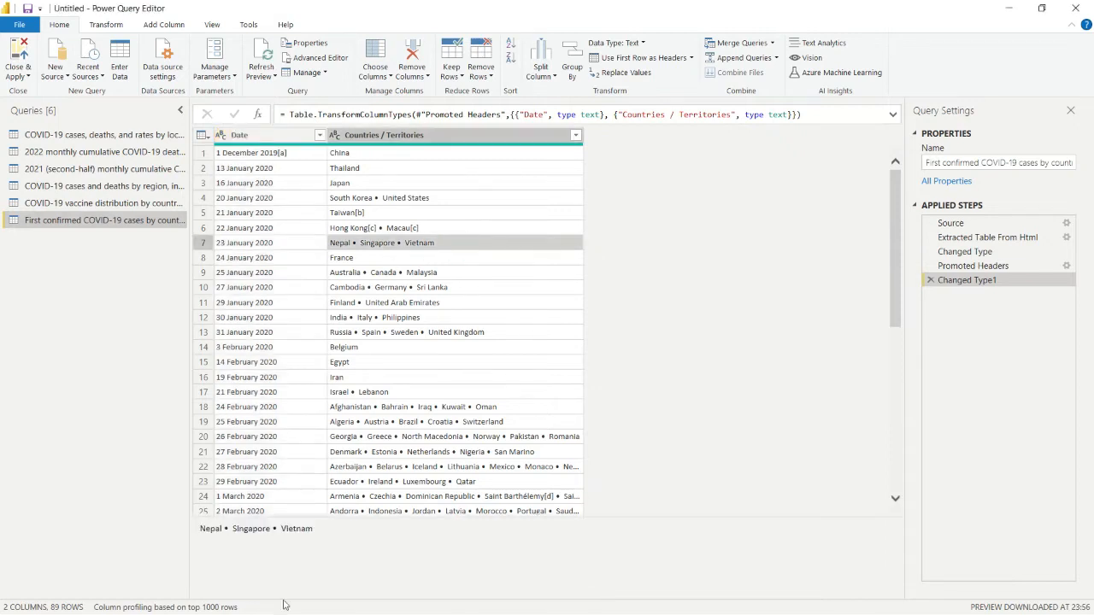
double_click(275, 529)
key("ctrl+c")
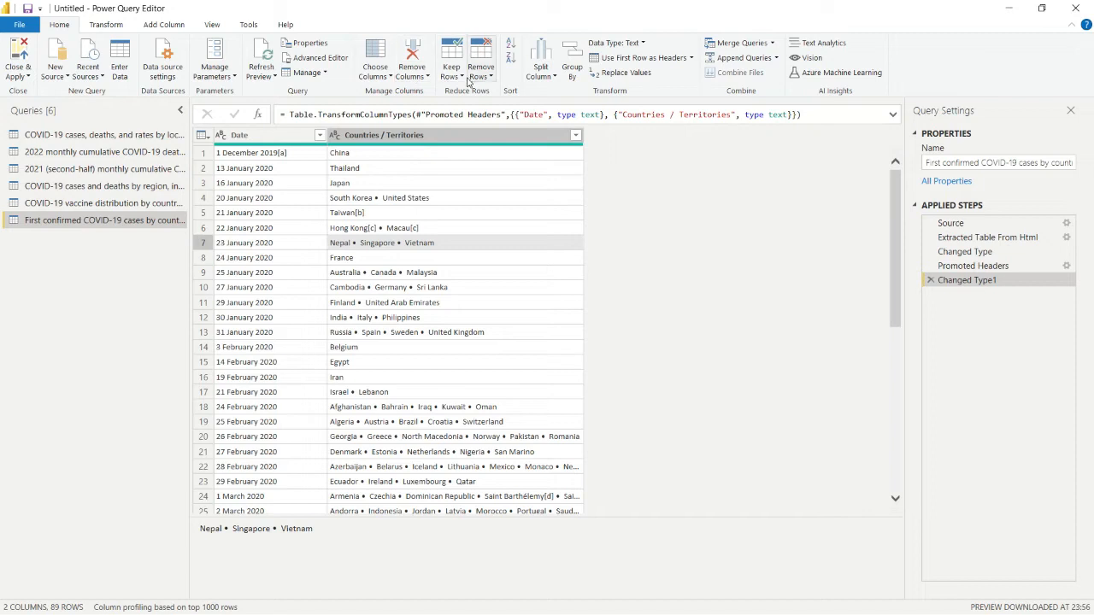
Split the Countries / Territories column at each occurrence of the custom bullet delimiter "•".
left_click(548, 81)
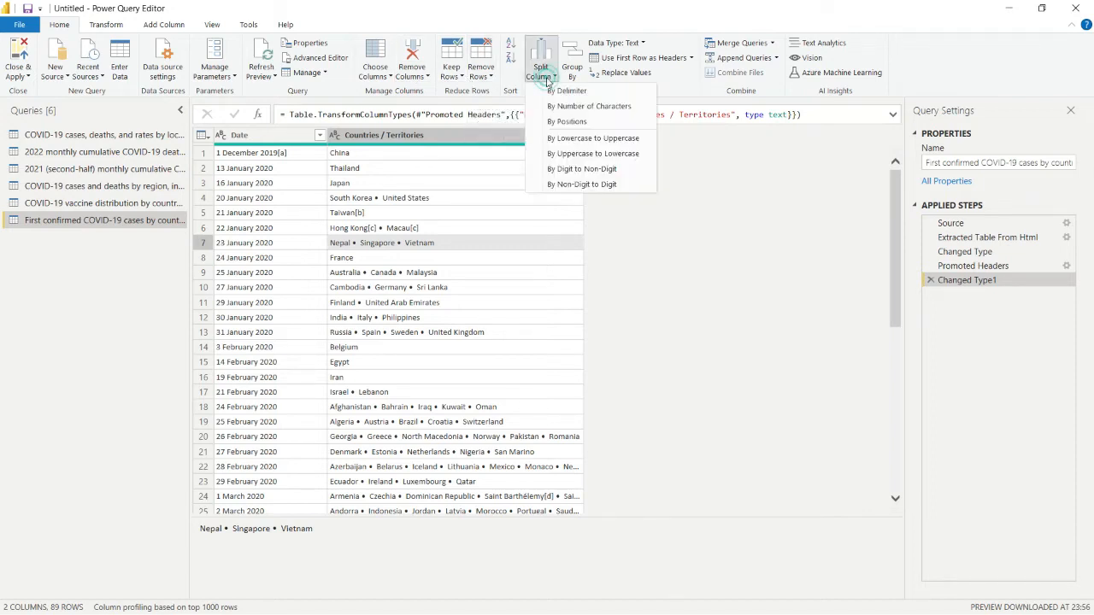
left_click(564, 91)
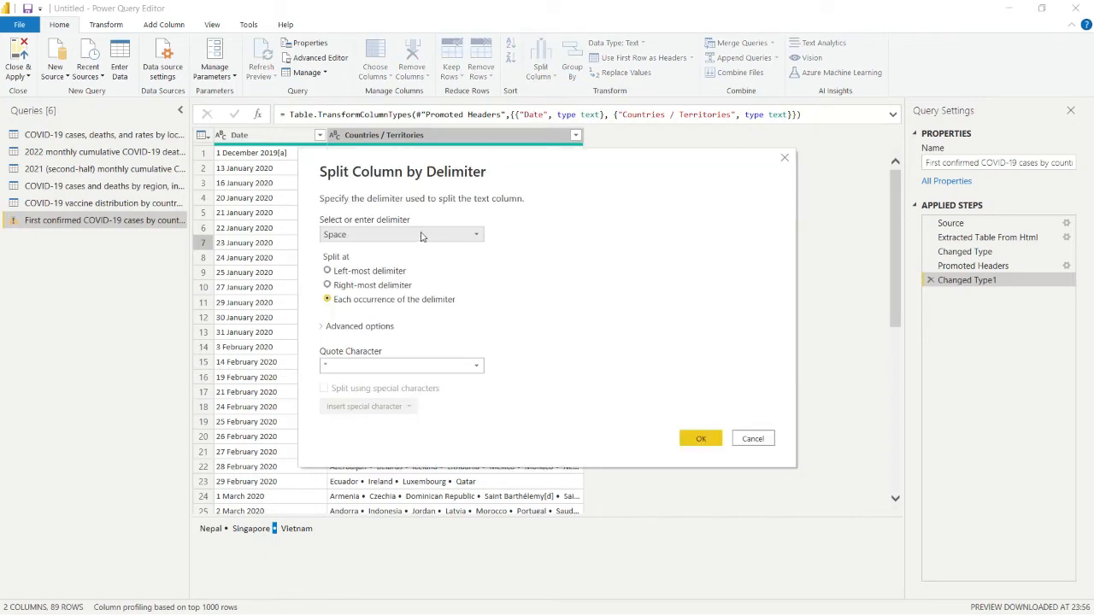
left_click(453, 234)
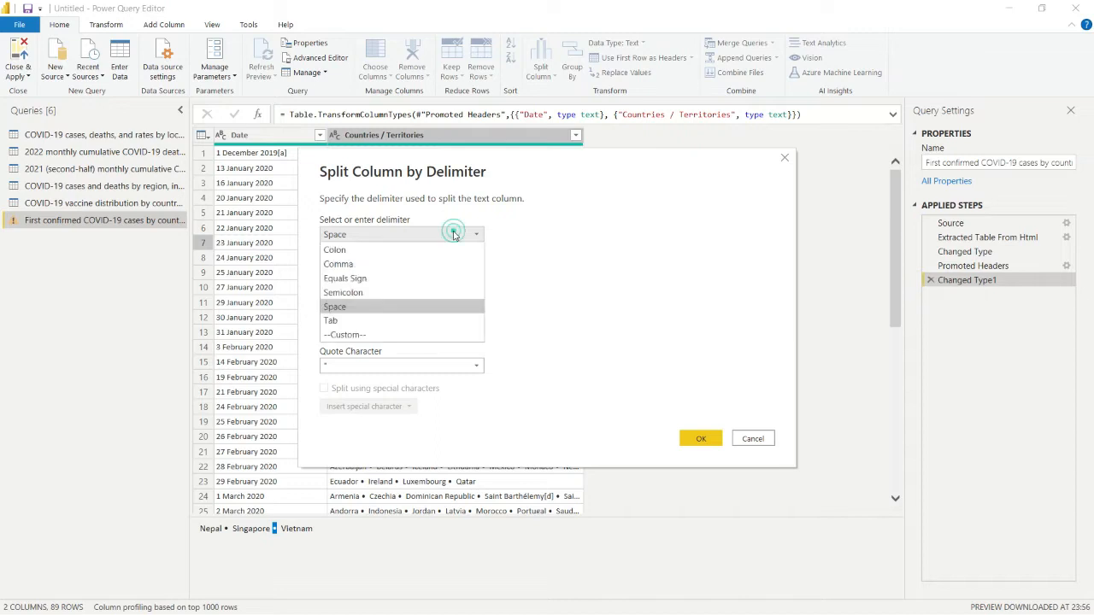
left_click(356, 335)
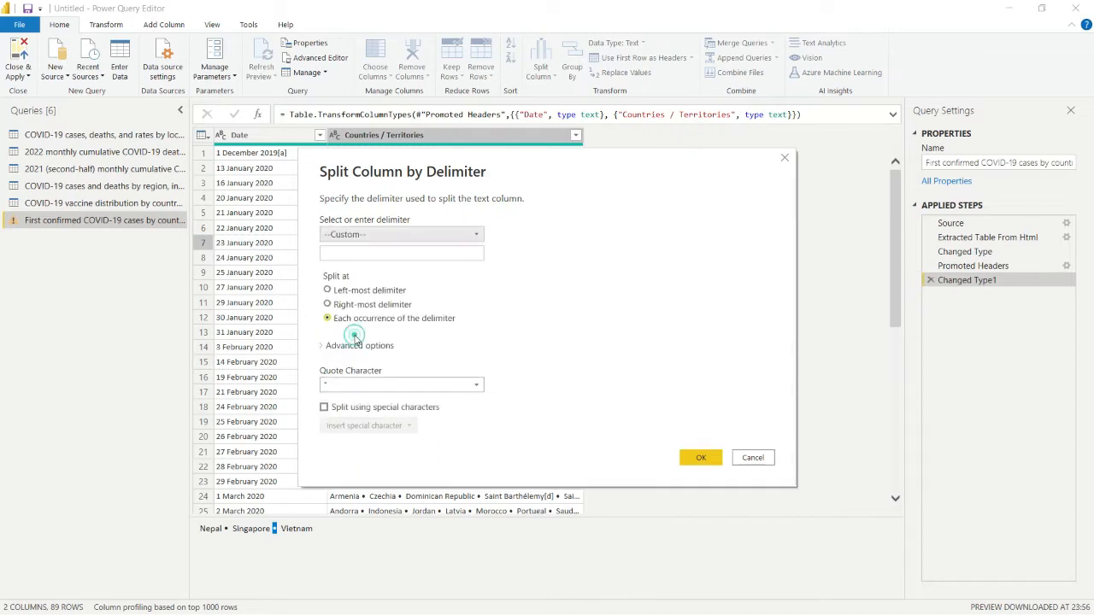
left_click(355, 254)
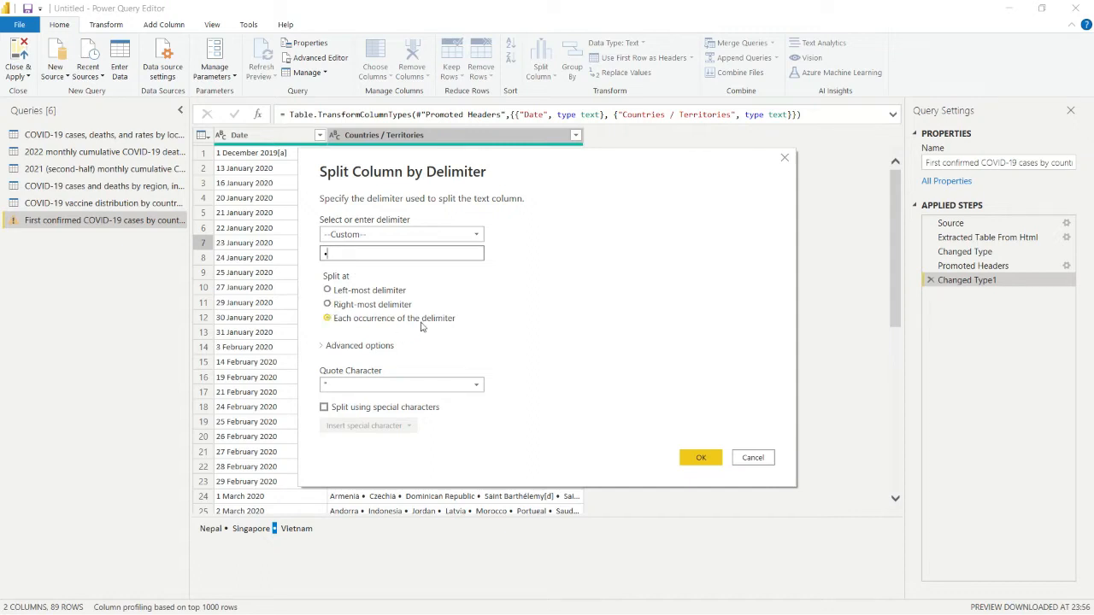
left_click(326, 253)
key("ctrl+v")
left_click(700, 458)
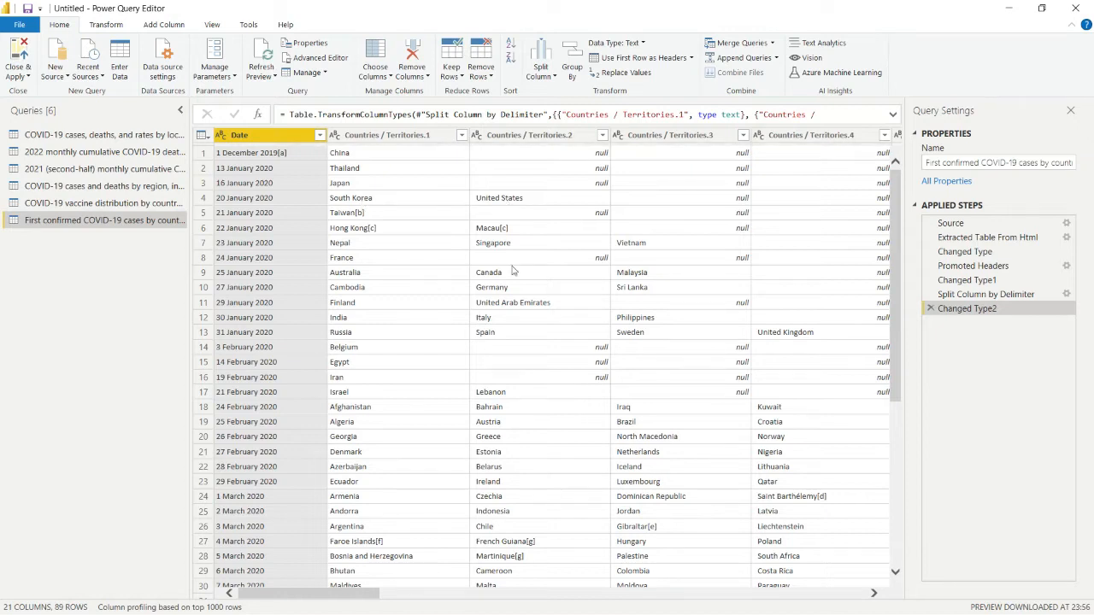
Unpivot all the split columns from Countries / Territories.1 through Countries / Territories.20.
scroll(357, 594, "right", 2)
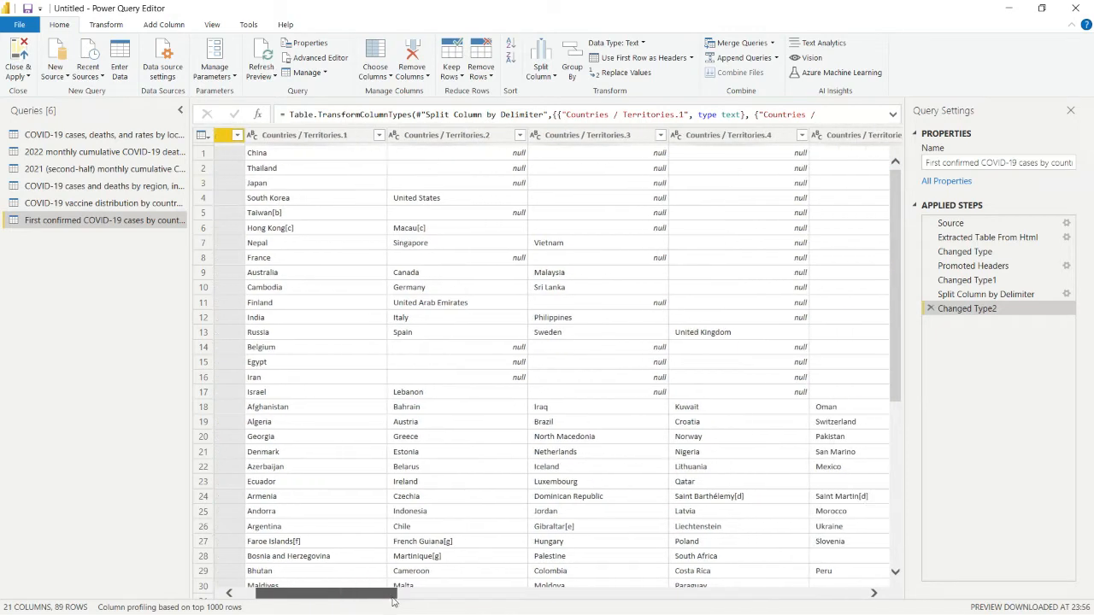
left_click(485, 594)
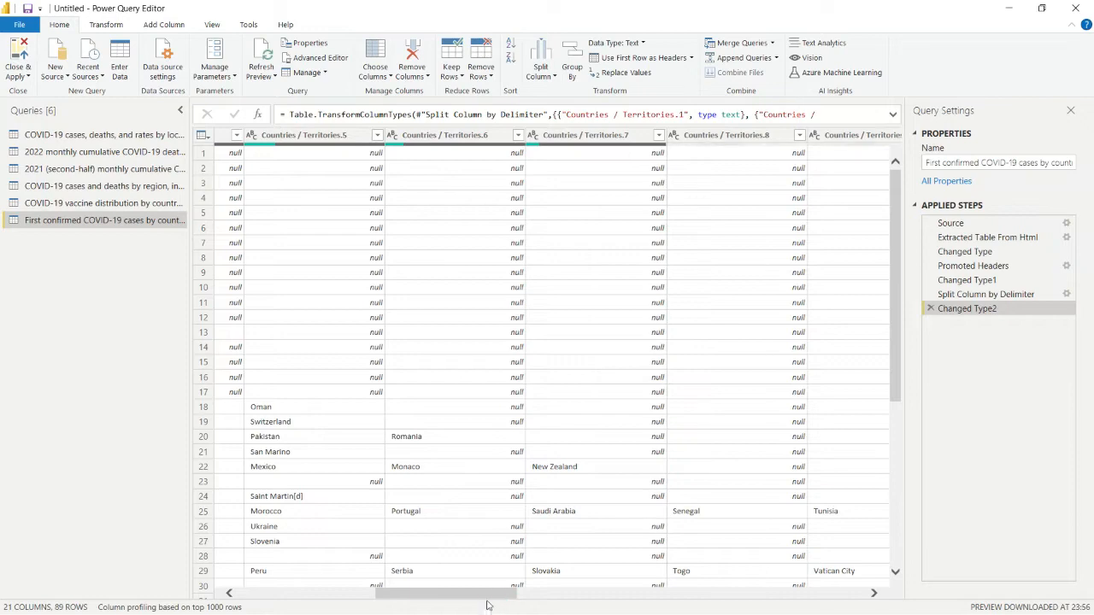
left_click_drag(562, 598, 299, 610)
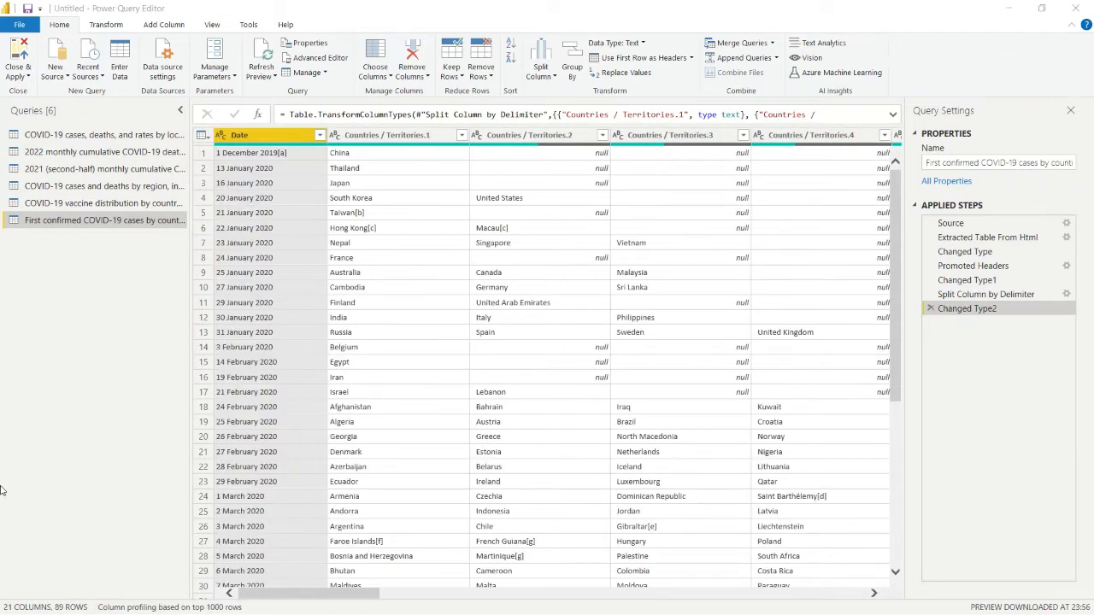
left_click(60, 542)
left_click(436, 136)
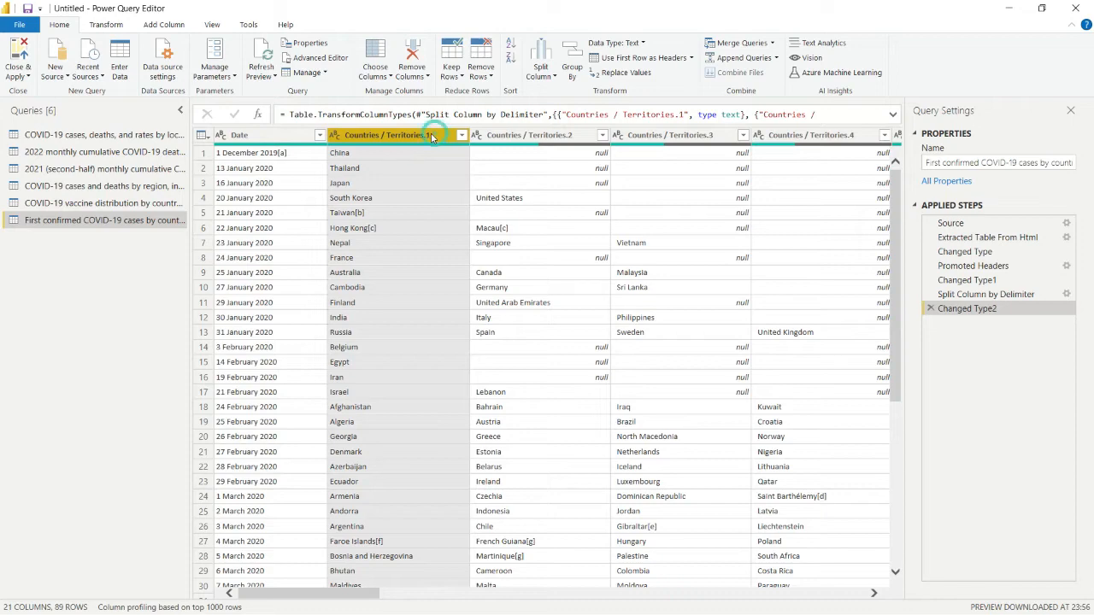
key("shift+Right")
key("shift+Right")
key("shift+Right")
key("shift+Right")
key("shift+Right")
key("shift+Right")
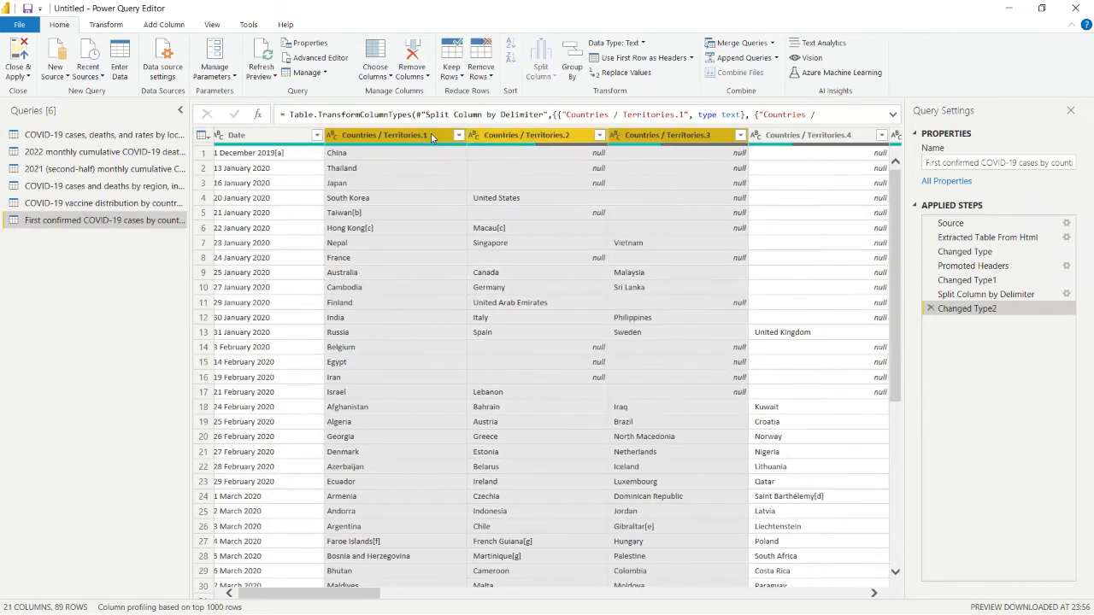
key("shift+Right")
key("shift+Right")
key("shift+Right")
key("shift+Right")
key("shift+Right")
key("shift+Right")
key("shift+Right")
key("shift+Right")
key("shift+Right")
key("shift+Right")
key("shift+Right")
key("shift+Right")
key("shift+Right")
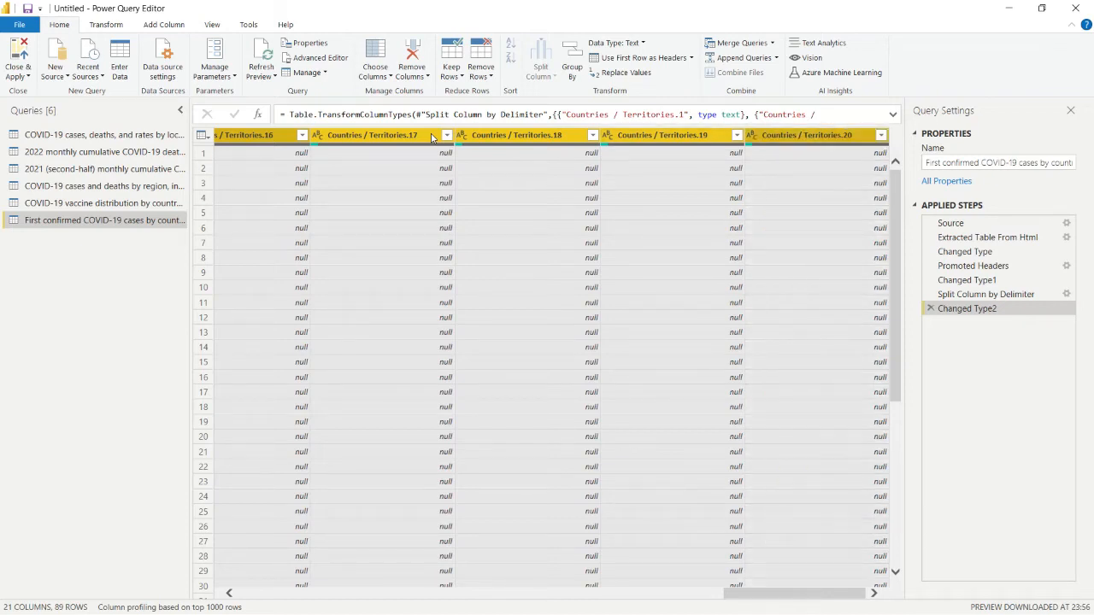
left_click(105, 25)
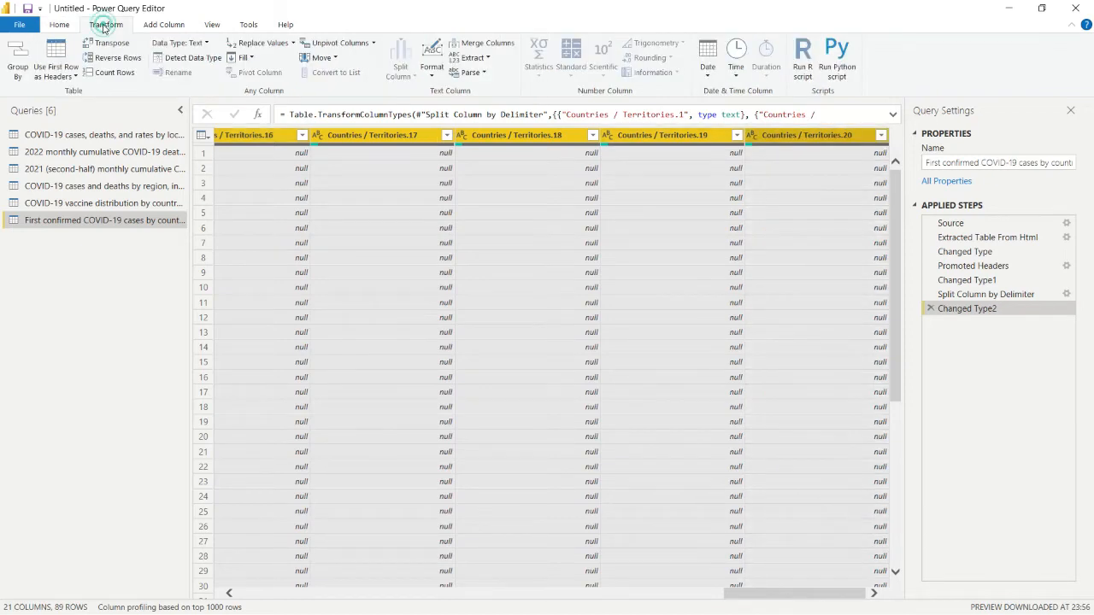
left_click(373, 42)
left_click(346, 59)
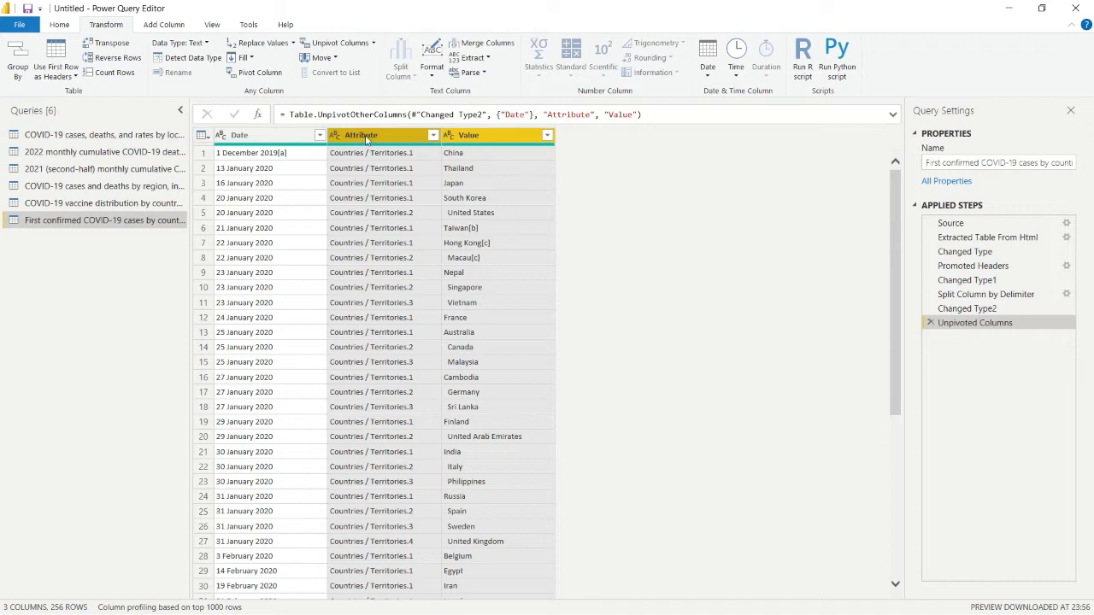
left_click(683, 215)
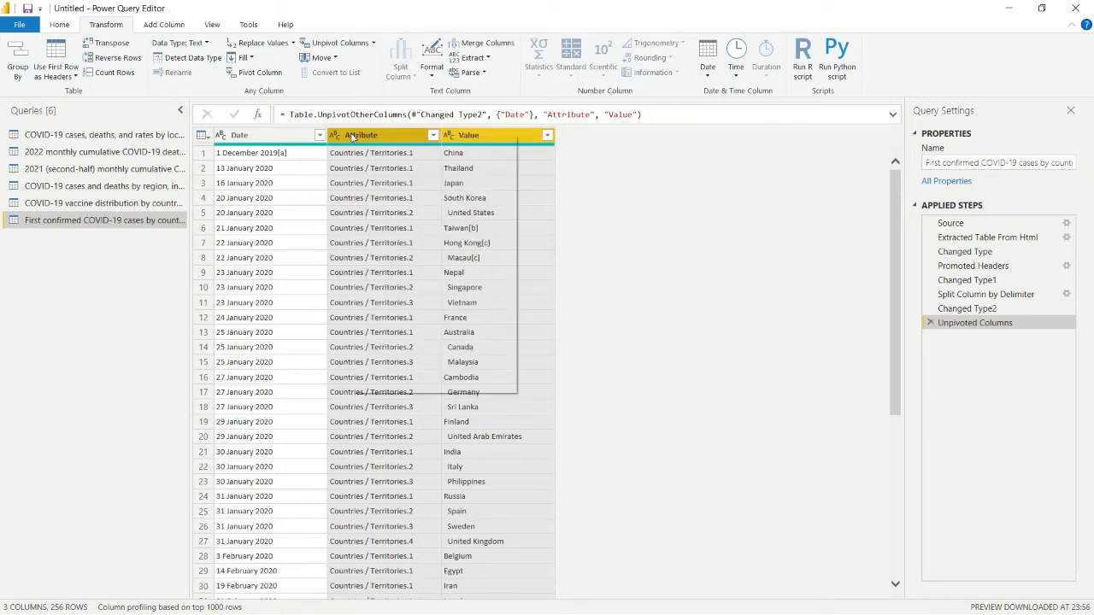
right_click(352, 137)
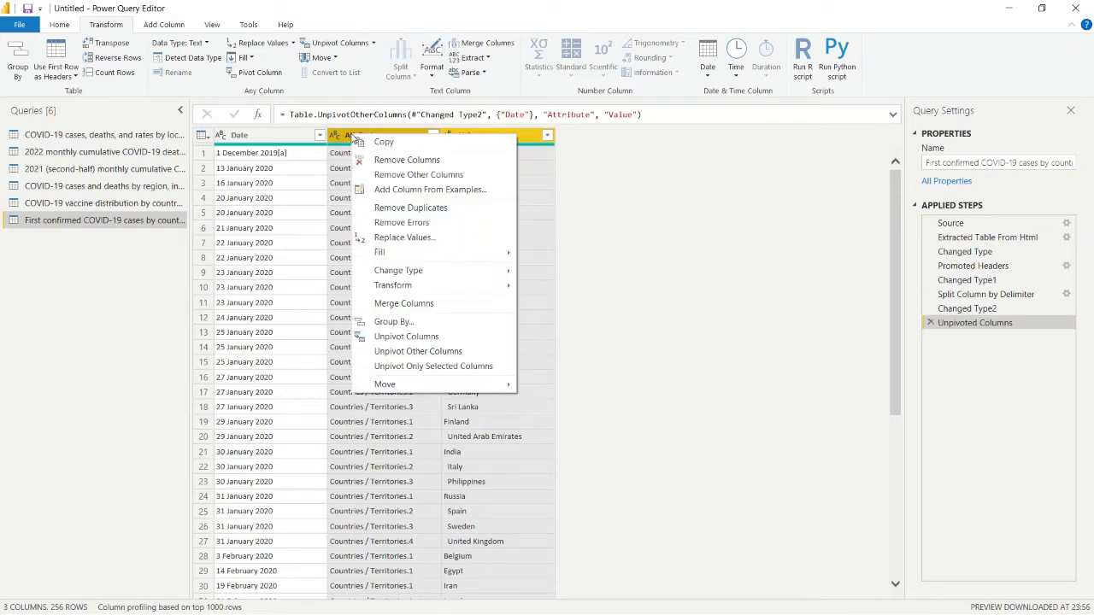
left_click(408, 161)
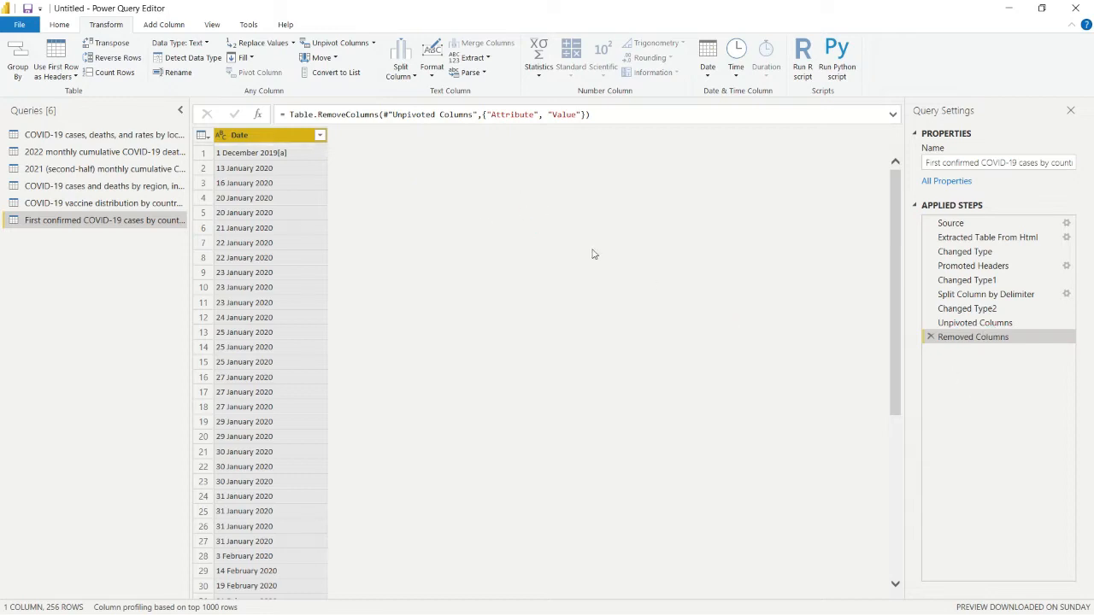
left_click(931, 336)
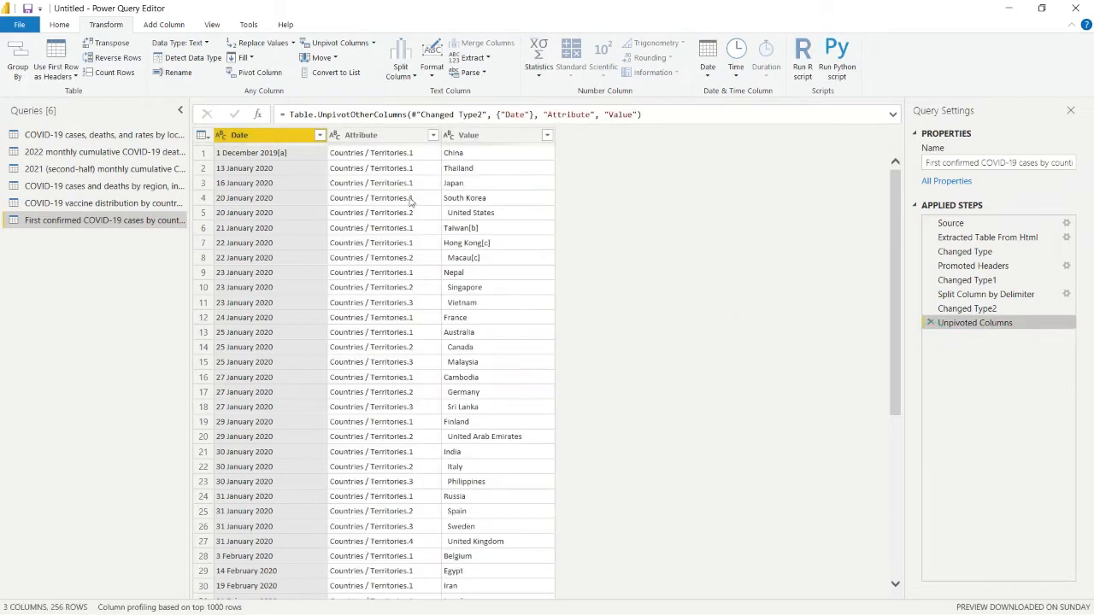
Remove only the Attribute column from the unpivoted first confirmed cases table.
left_click(372, 135)
right_click(372, 136)
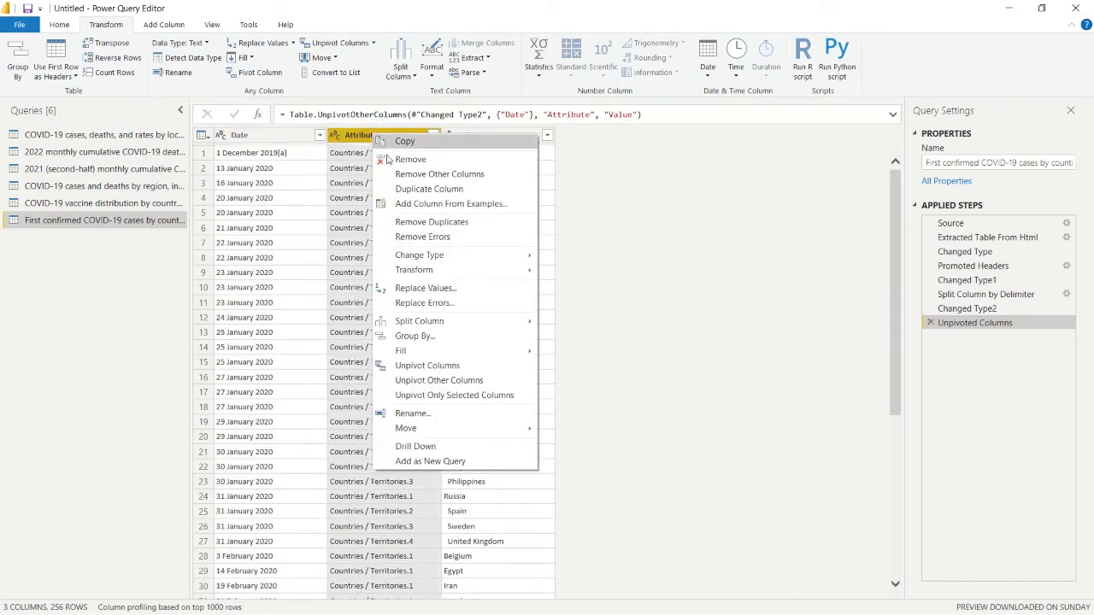
left_click(412, 159)
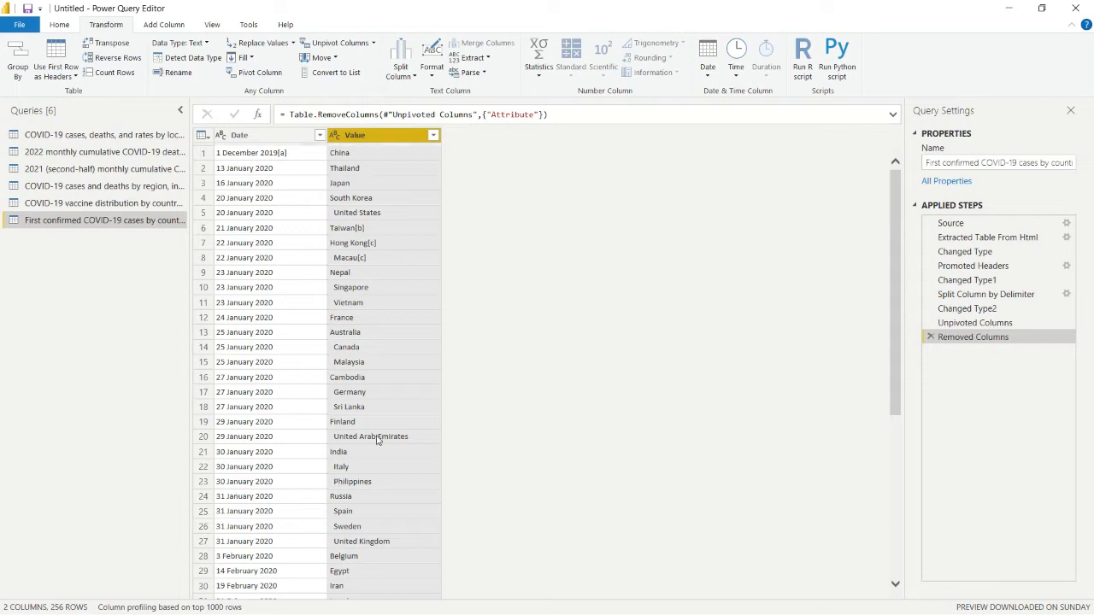
Rename the Value column to Country/Territory and trim the surrounding spaces from its text.
right_click(363, 135)
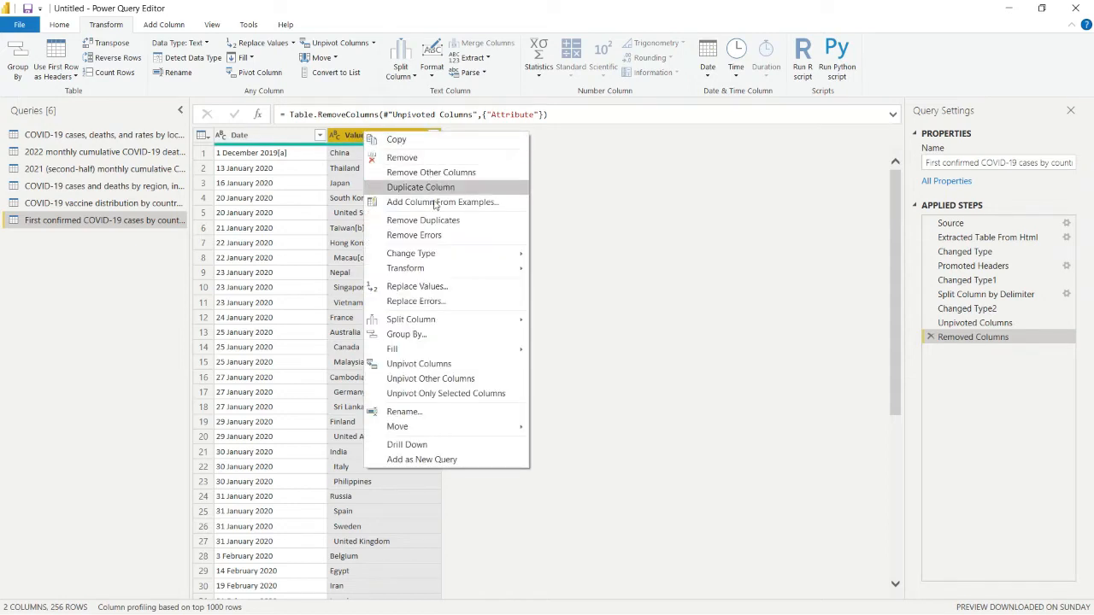
key("Escape")
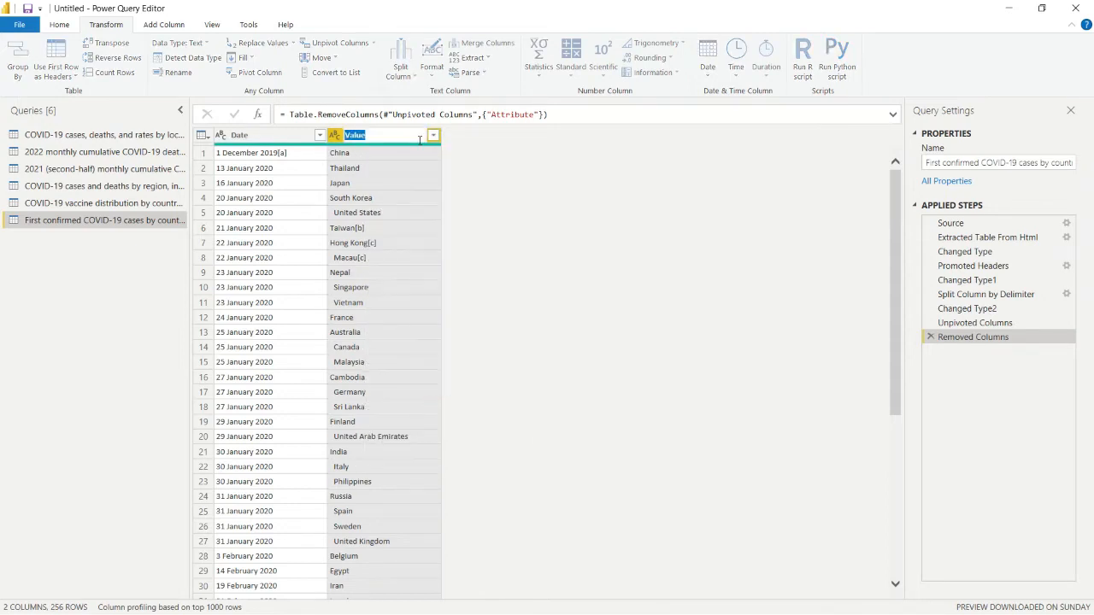
type("Country/Territory")
left_click(535, 264)
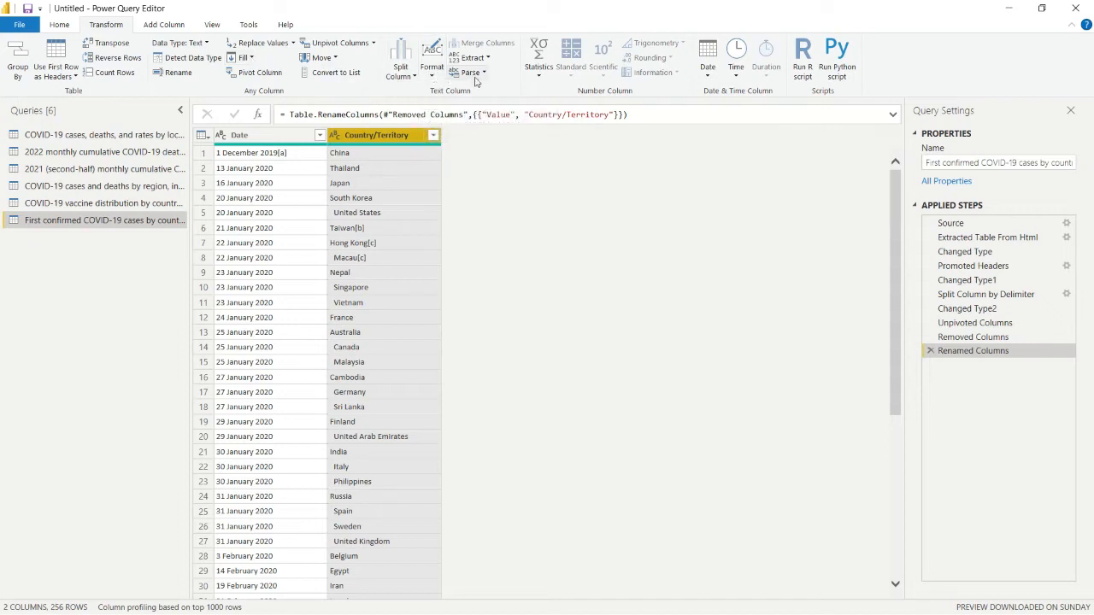
left_click(432, 80)
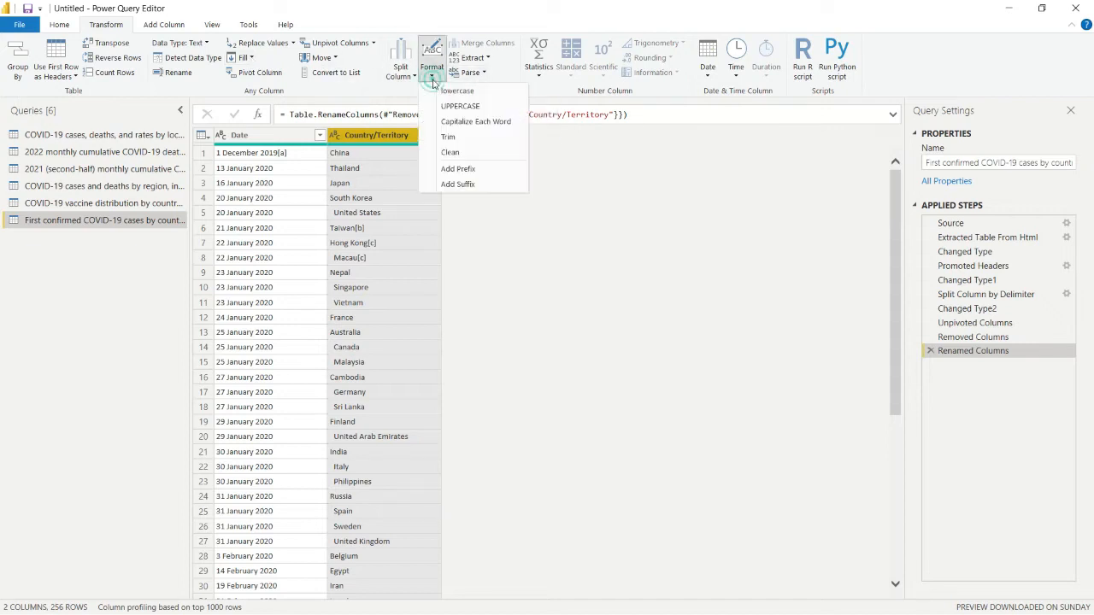
left_click(448, 137)
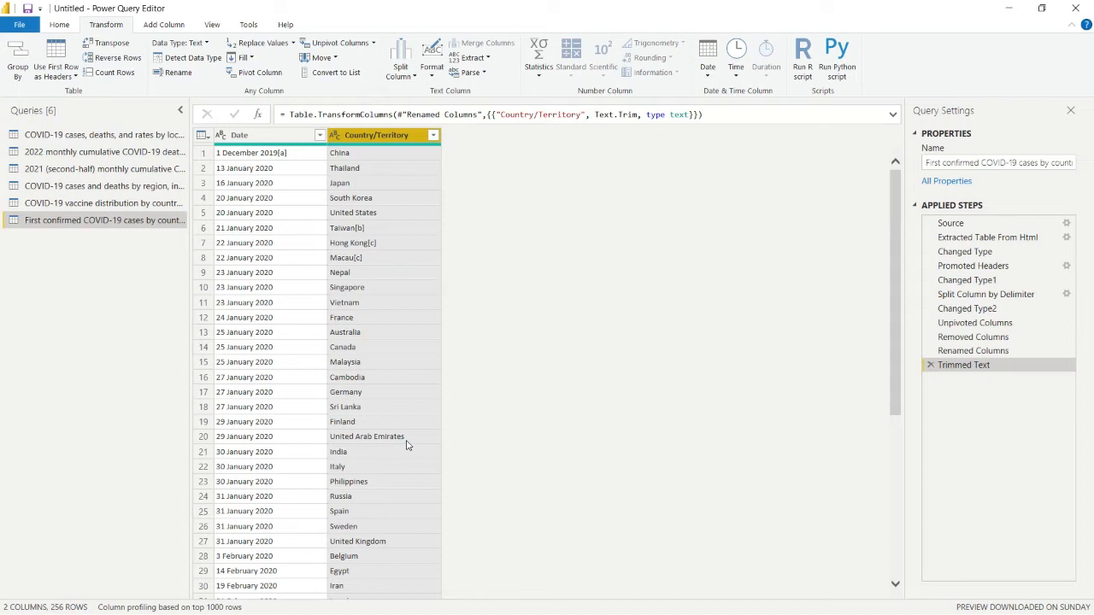
Split the Country/Territory column at each occurrence of the custom delimiter "[" found in the Taiwan value.
left_click(361, 232)
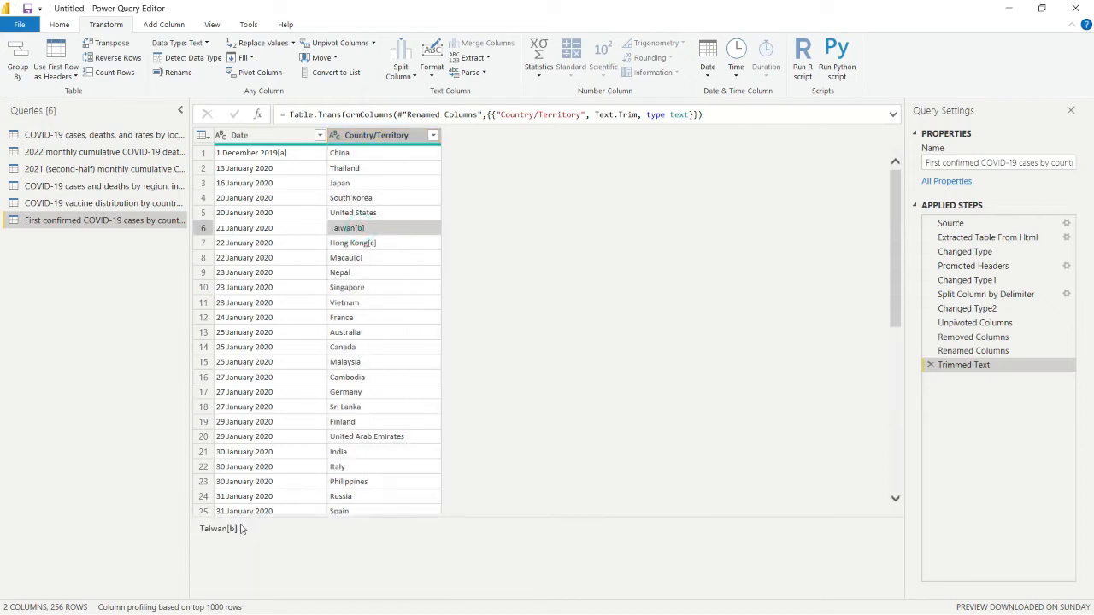
double_click(229, 528)
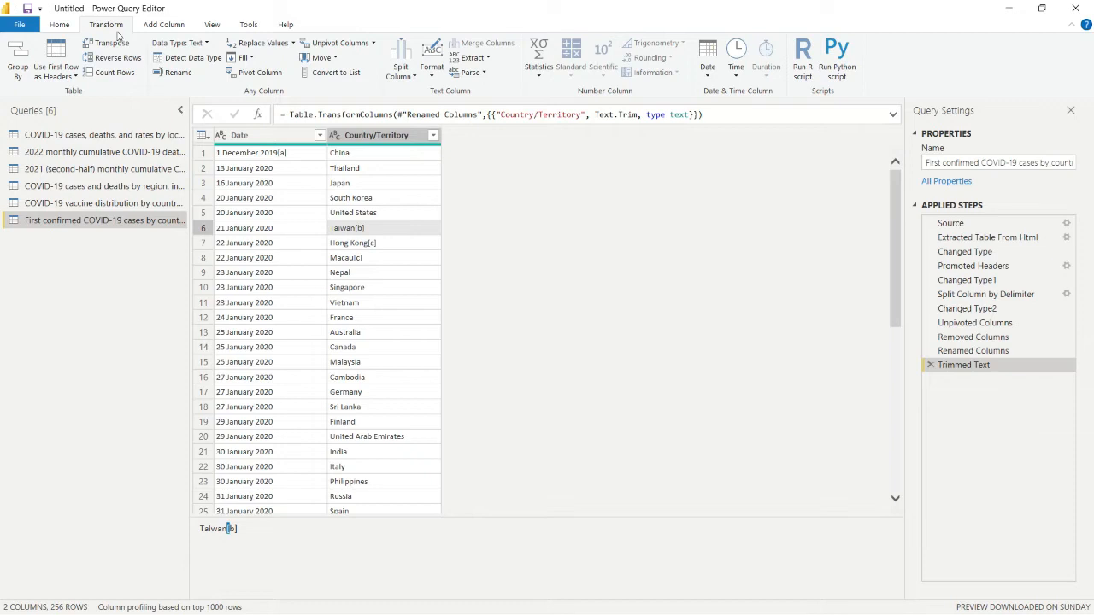
left_click(160, 25)
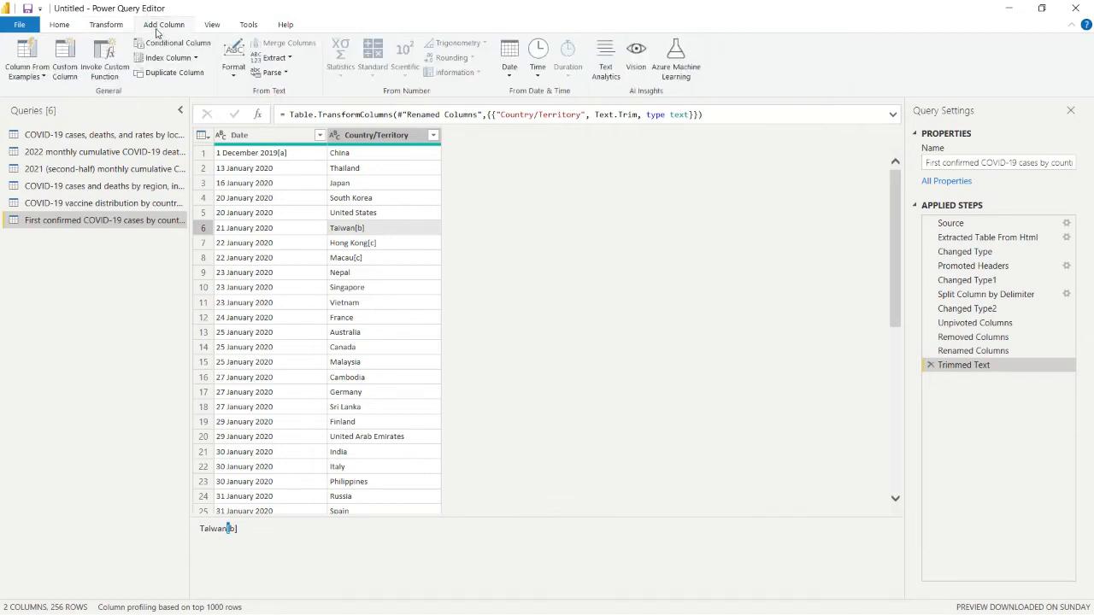
left_click(108, 26)
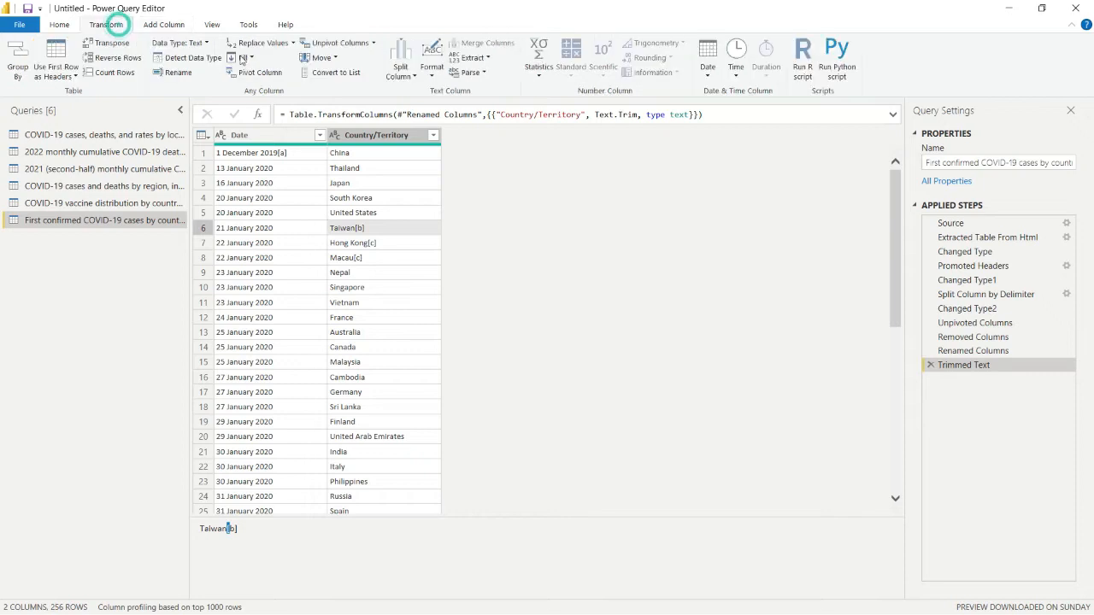
left_click(400, 74)
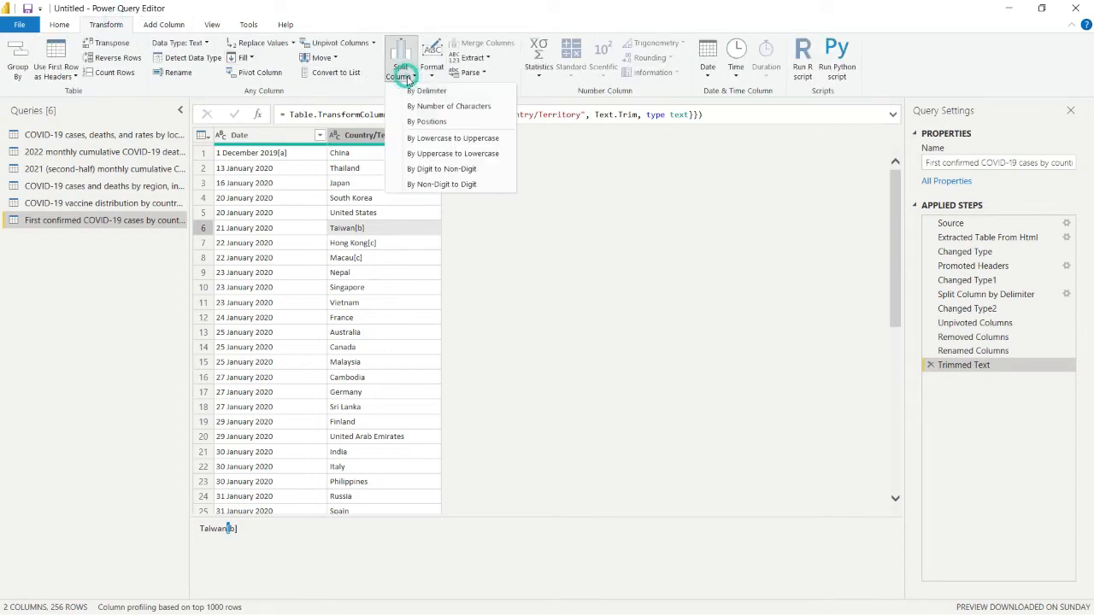
left_click(419, 92)
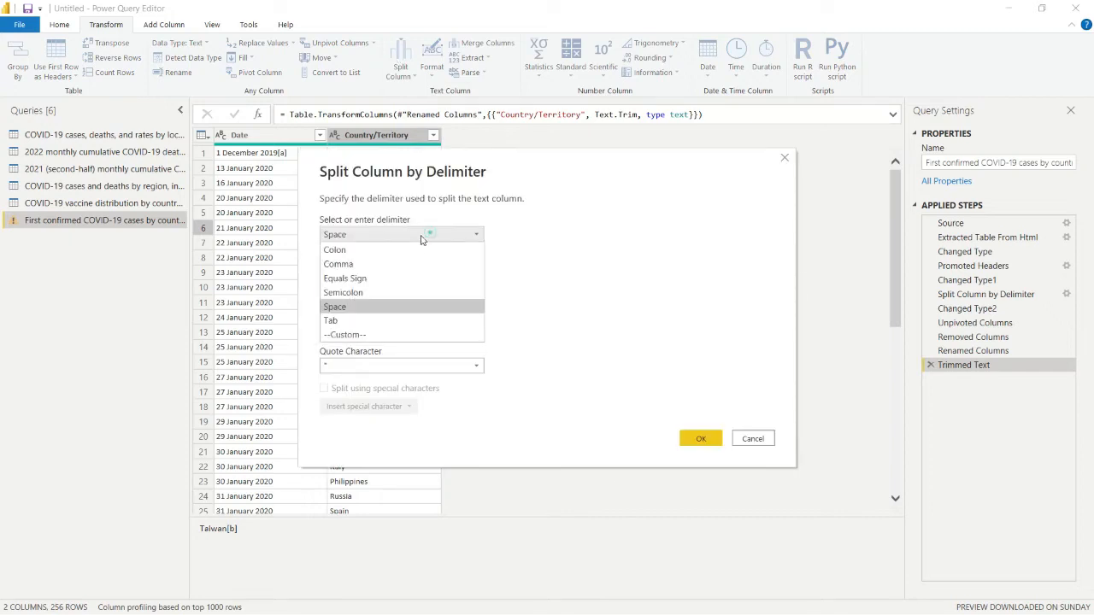
left_click(430, 235)
left_click(346, 335)
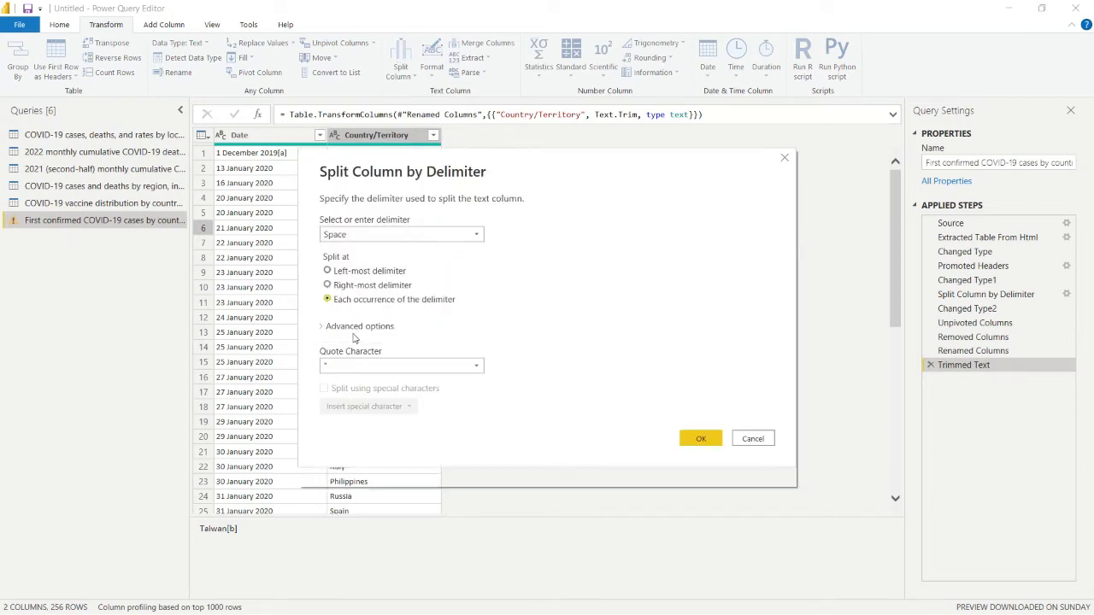
left_click(347, 252)
type("[")
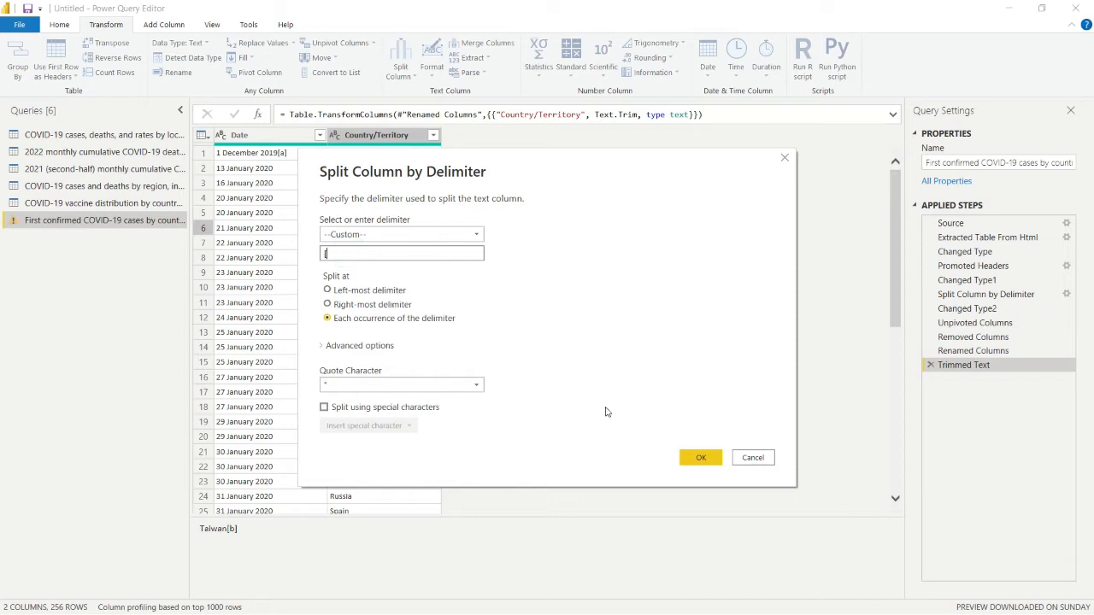
left_click(700, 458)
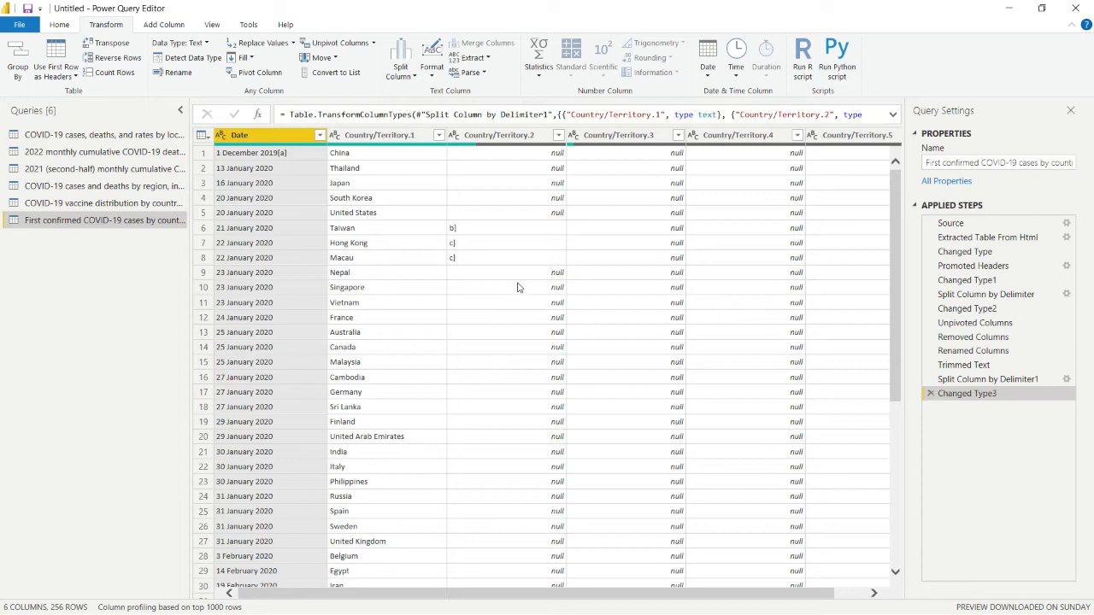
Remove the leftover split columns from Country/Territory.2 through Country/Territory.5.
scroll(517, 287, "down", 7)
scroll(508, 276, "up", 7)
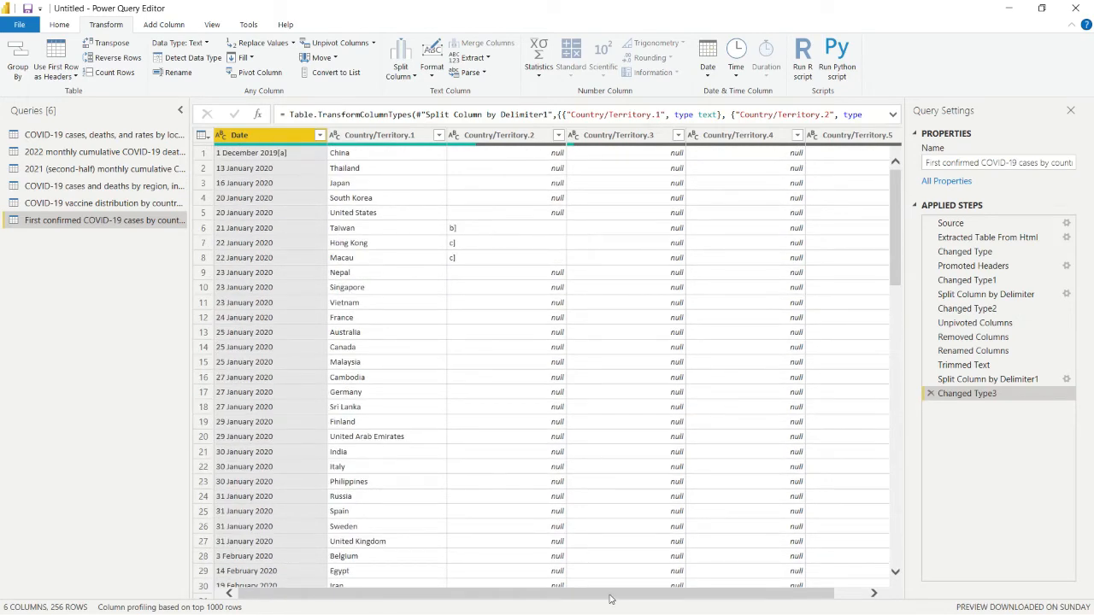
mouse_move(609, 596)
left_mouse_down()
mouse_move(711, 596)
mouse_move(589, 596)
left_mouse_up()
left_click(493, 136)
key("shift+Right")
key("shift+Right")
key("shift+Right")
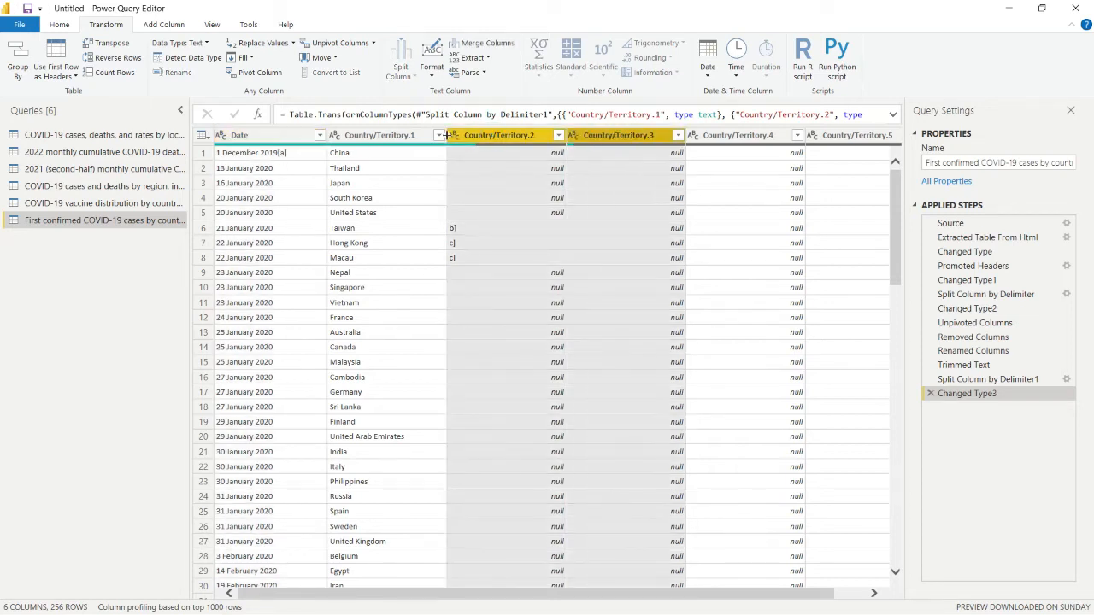
right_click(499, 136)
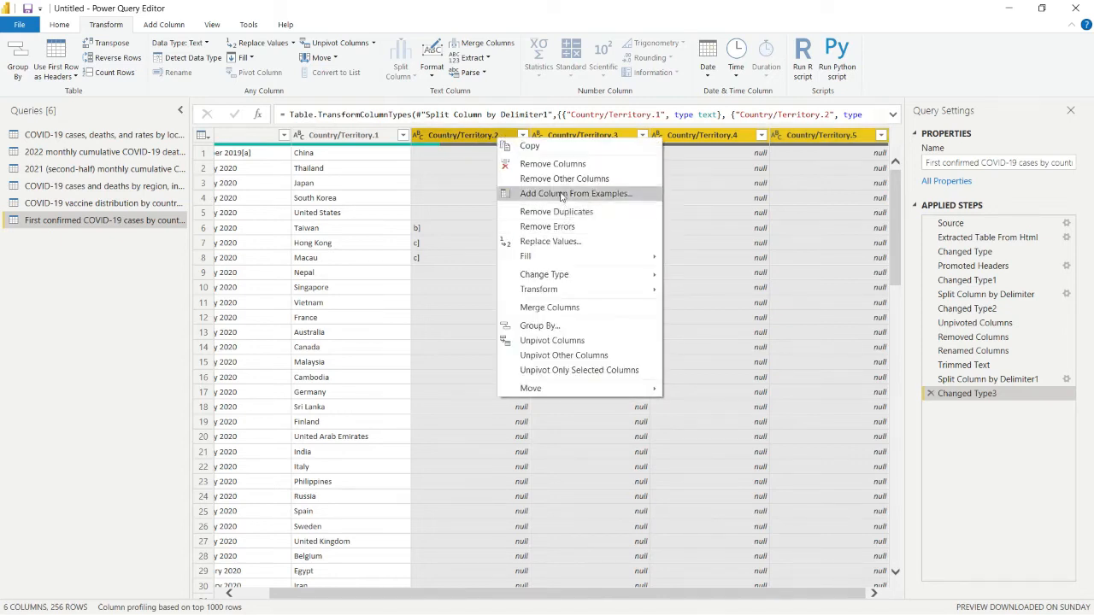
left_click(556, 165)
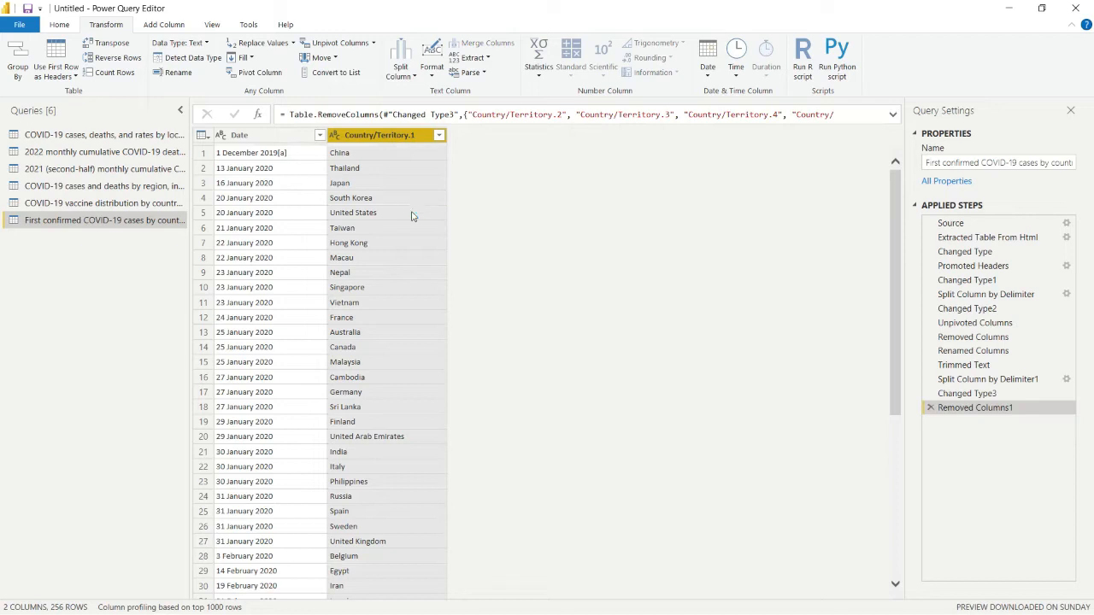
Rename the Country/Territory.1 column to Country/Territory.
left_click(294, 138, "ctrl")
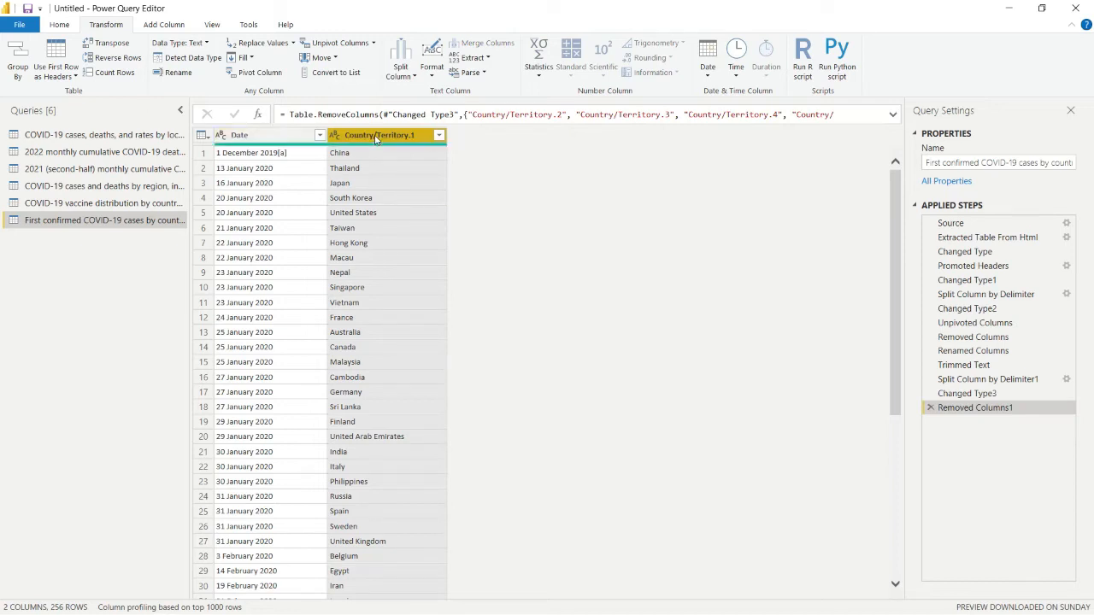
scroll(376, 449, "down", 7)
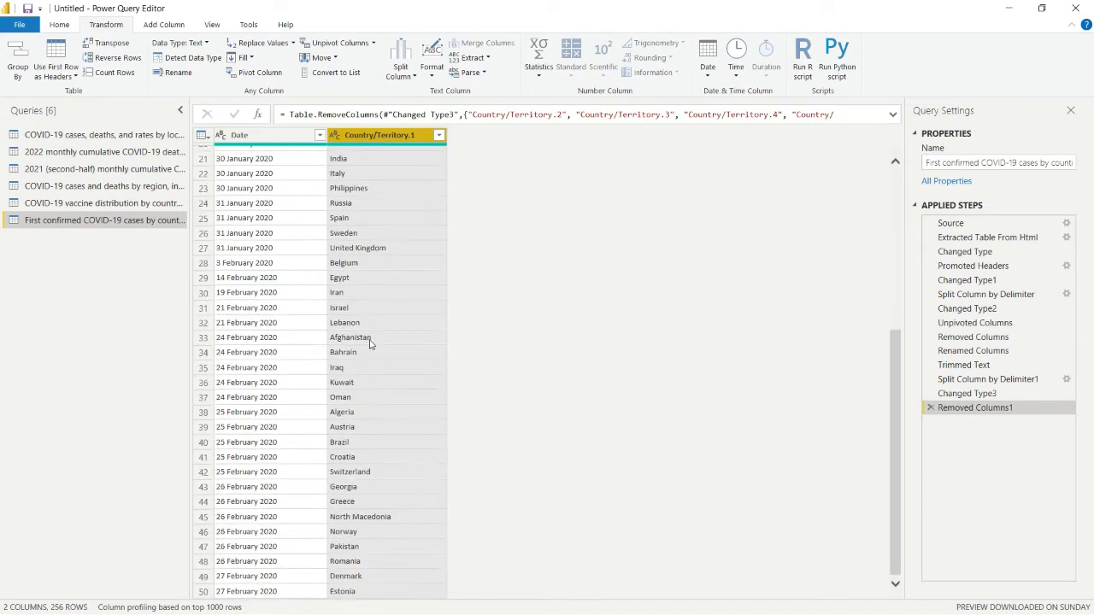
scroll(368, 326, "up", 7)
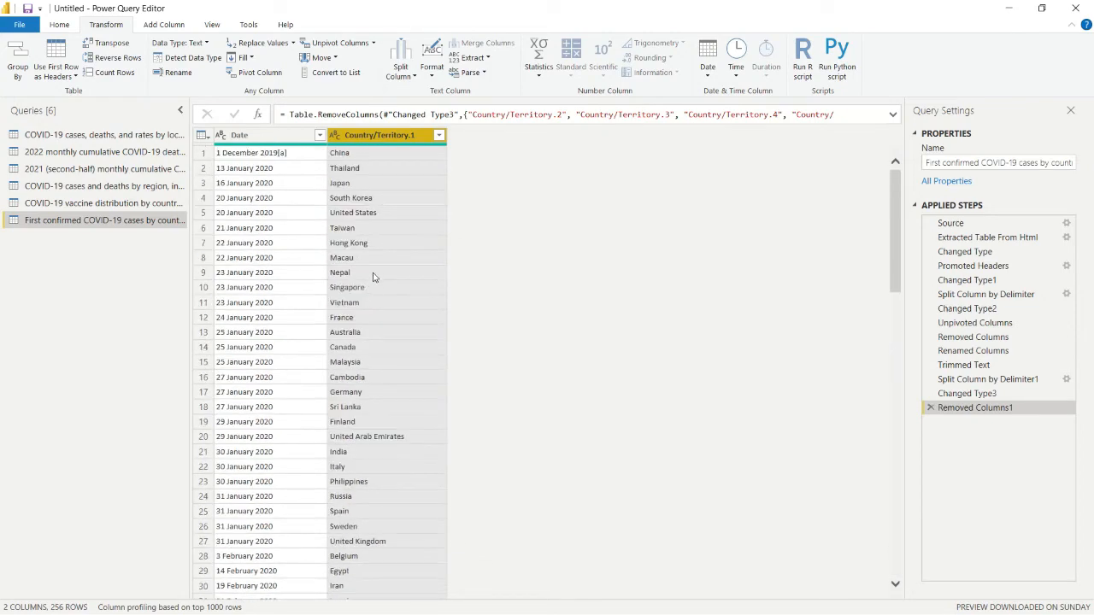
right_click(415, 142)
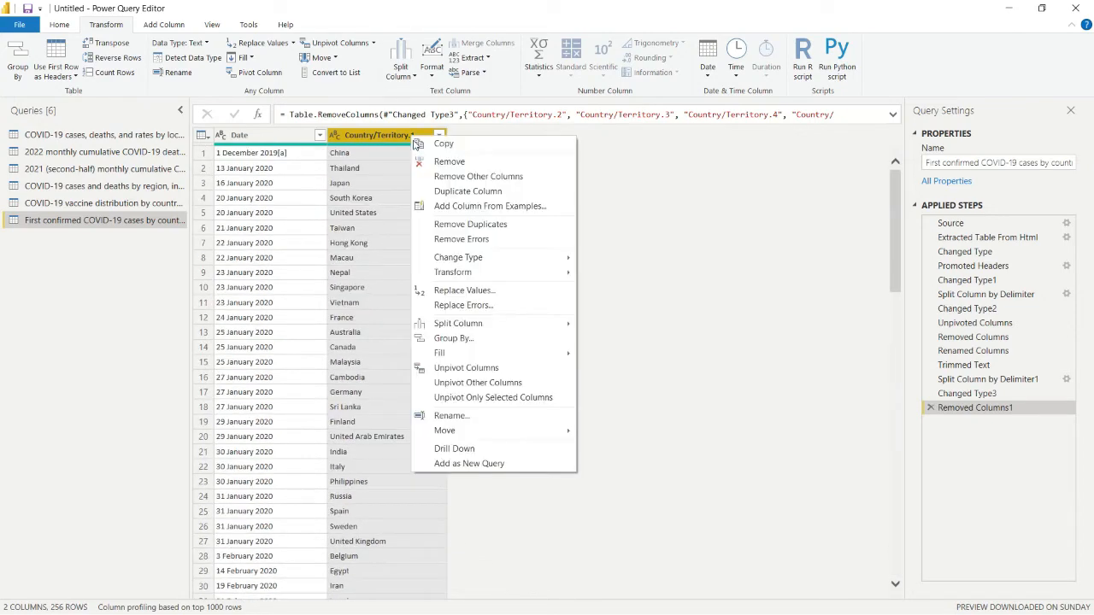
left_click(470, 417)
left_click(418, 135)
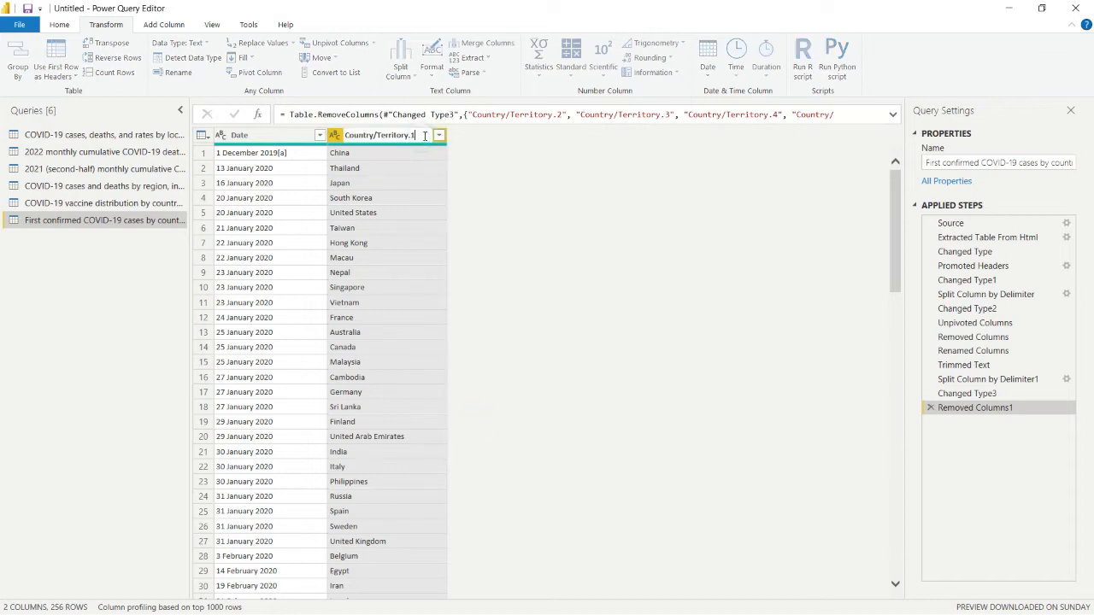
left_click(598, 274)
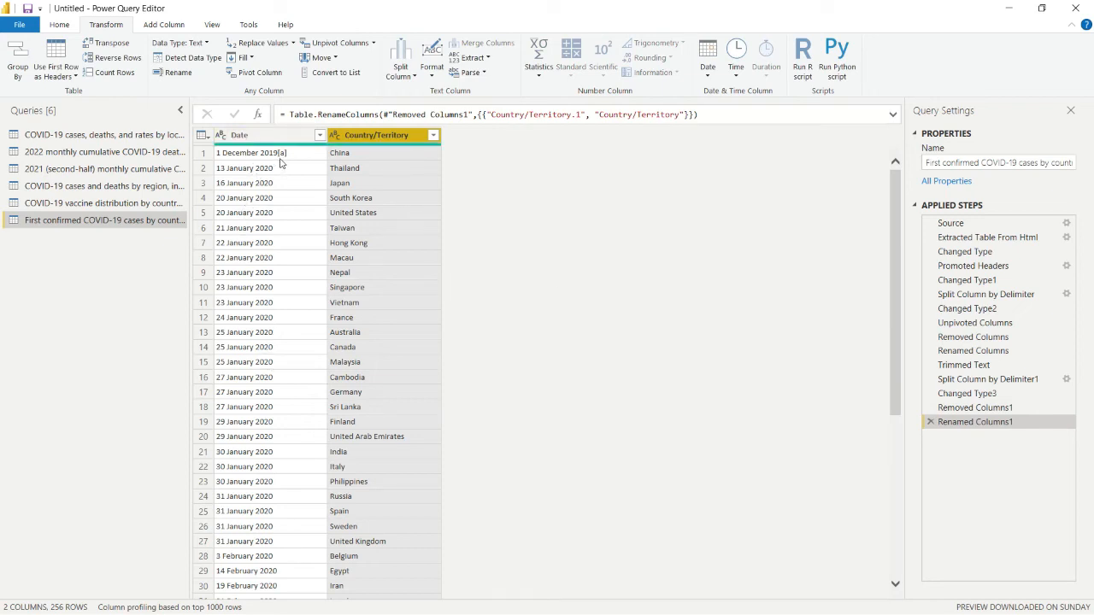
Split the Date column at the left-most custom delimiter "[" to separate the footnote marker from the dates.
scroll(282, 246, "down", 20)
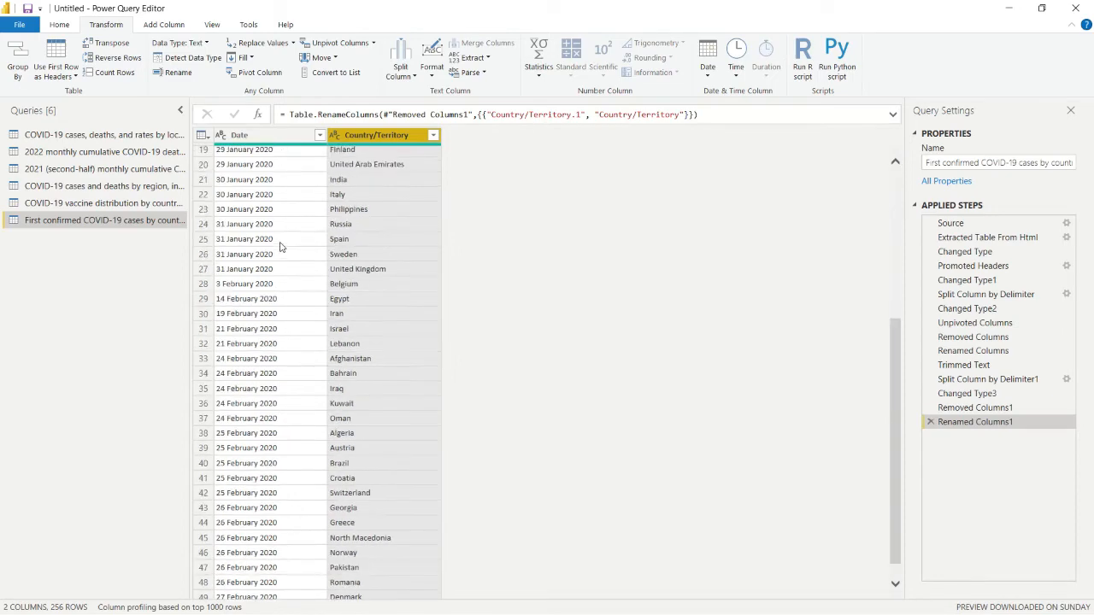
scroll(282, 247, "up", 20)
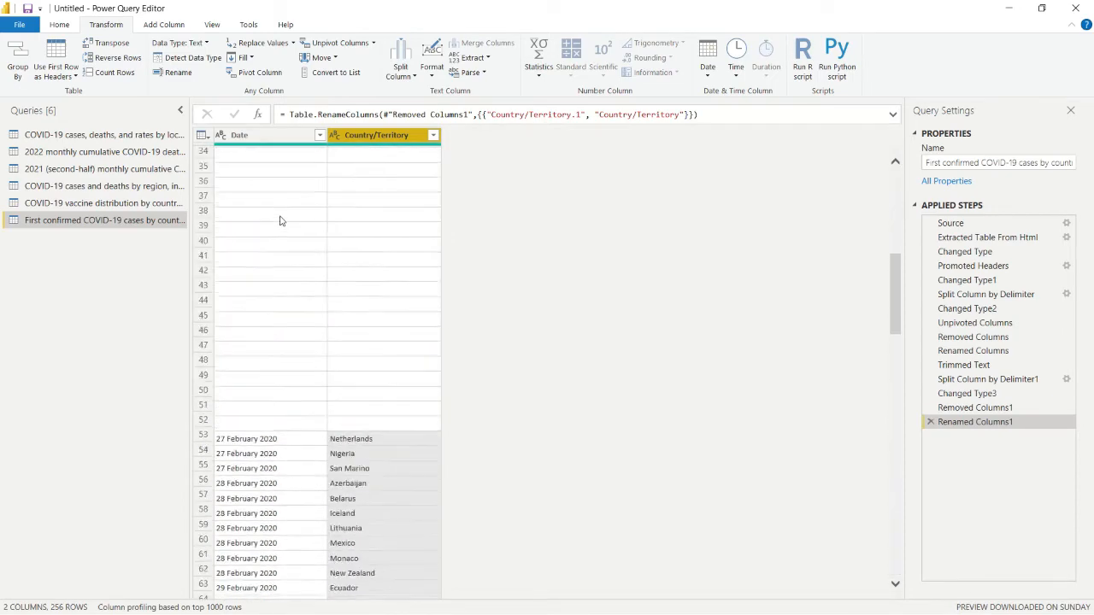
left_click(266, 155)
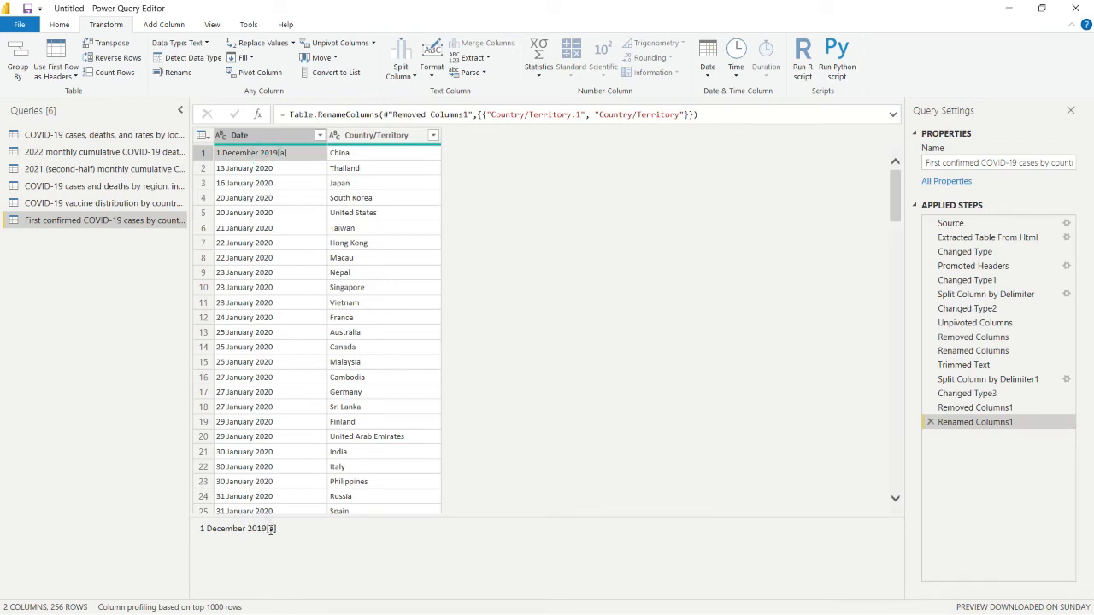
left_click(271, 530)
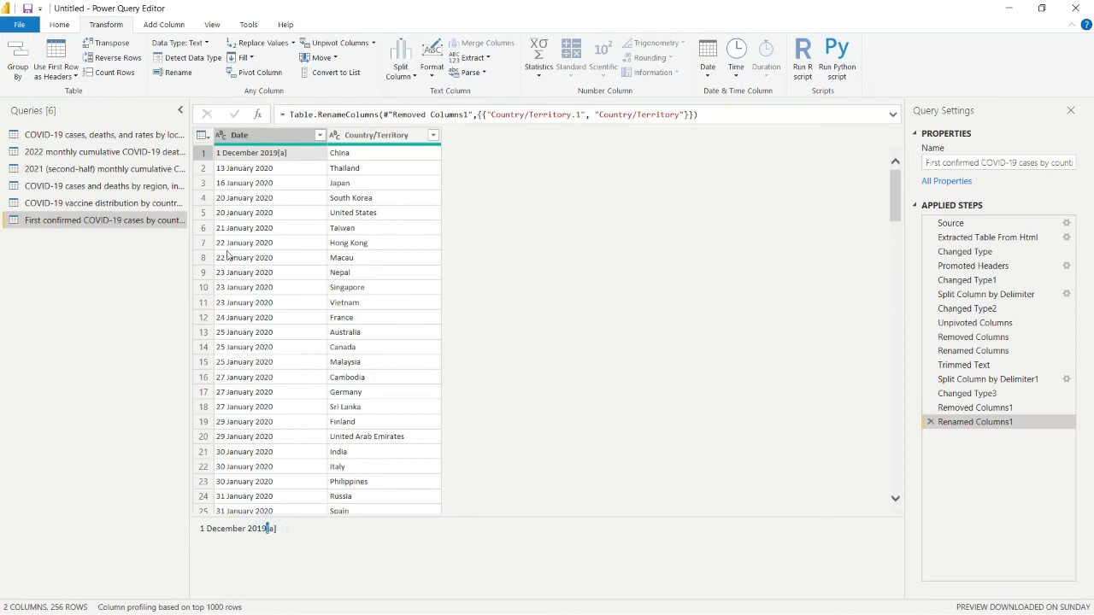
left_click(408, 75)
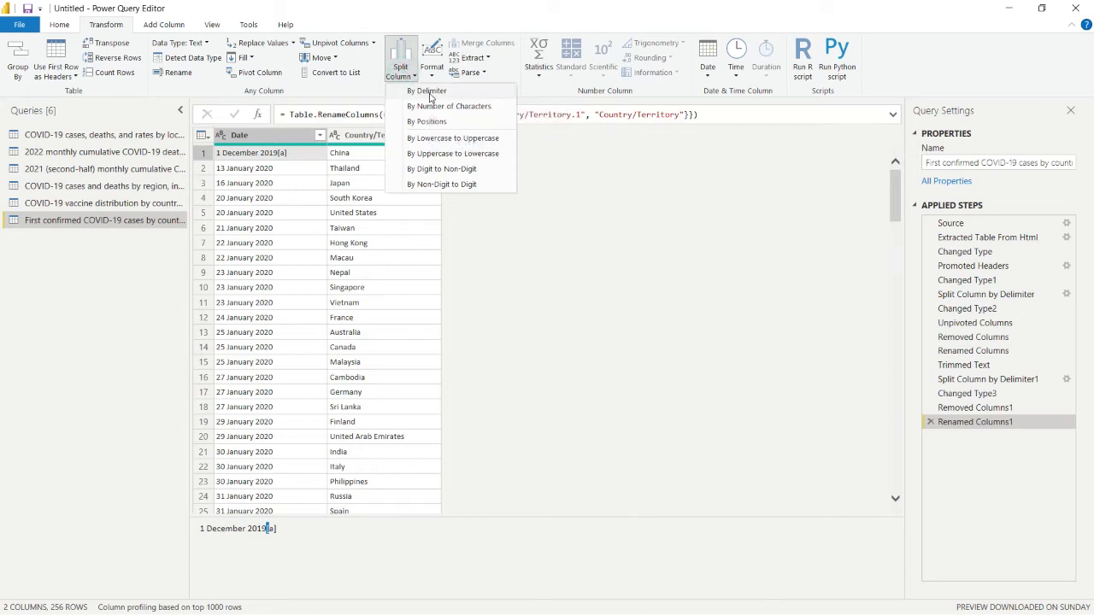
left_click(428, 92)
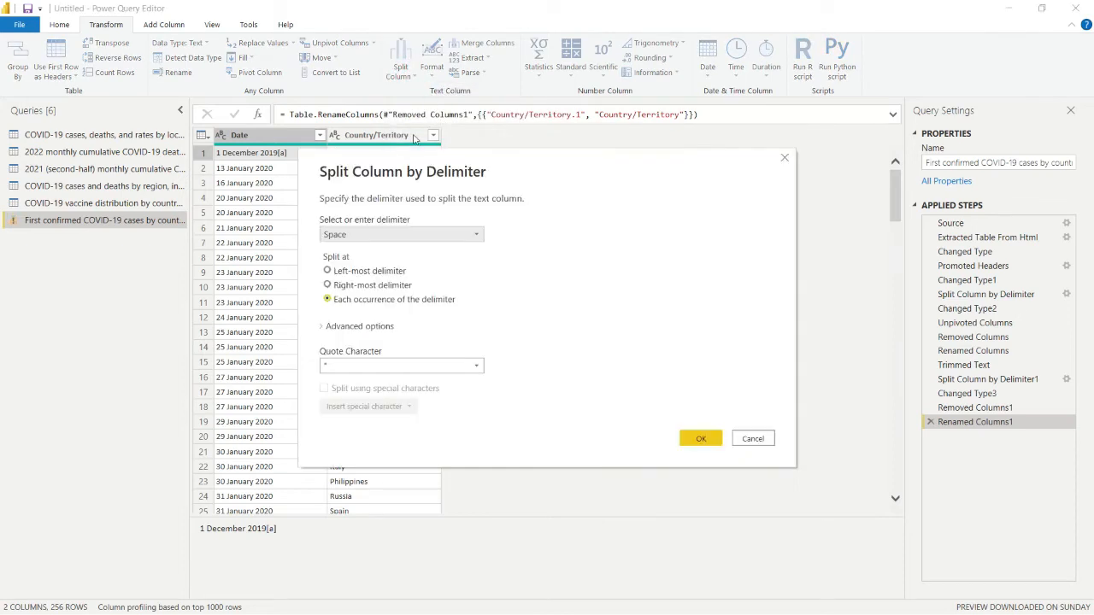
left_click(369, 238)
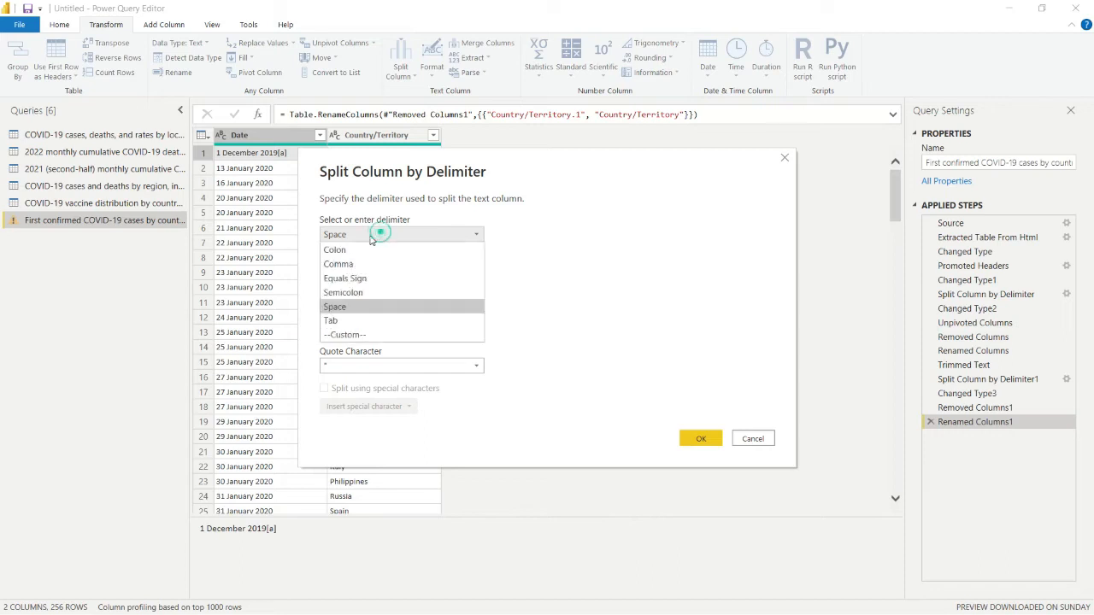
left_click(351, 339)
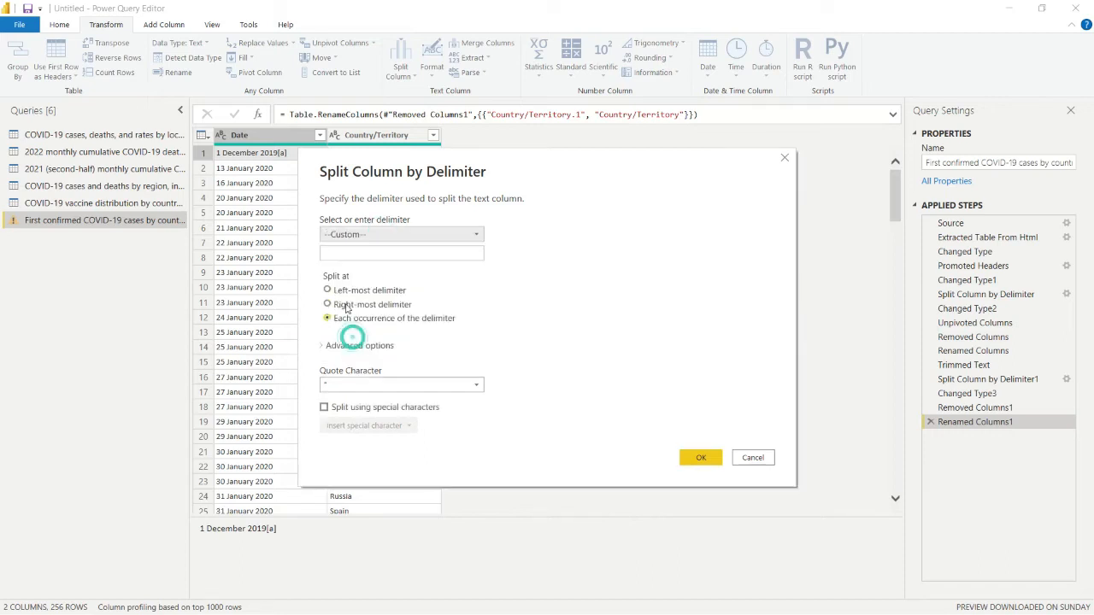
left_click(337, 254)
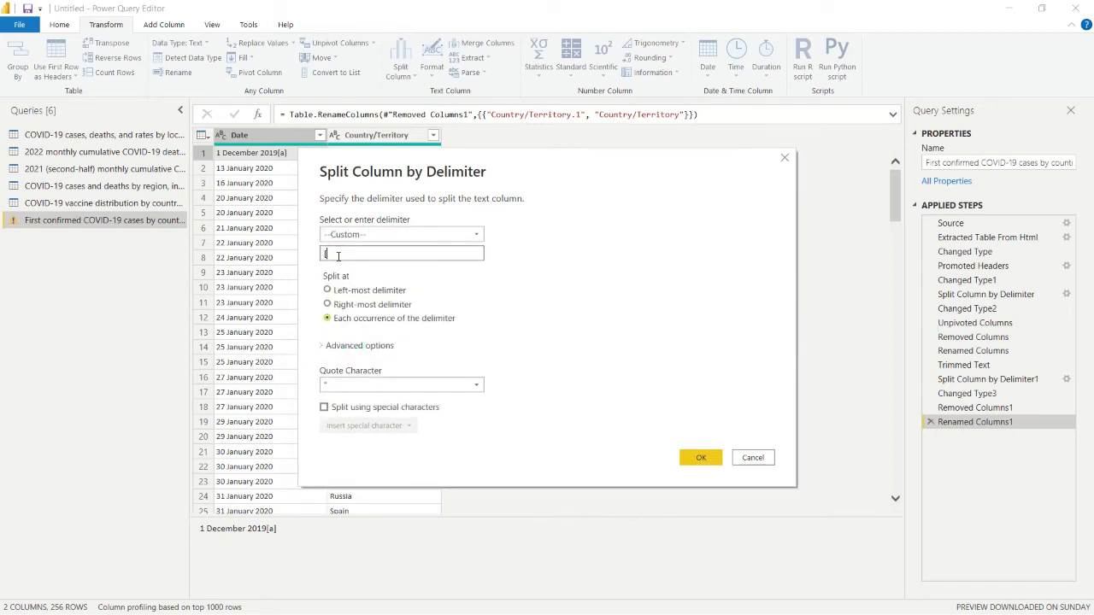
left_click(328, 291)
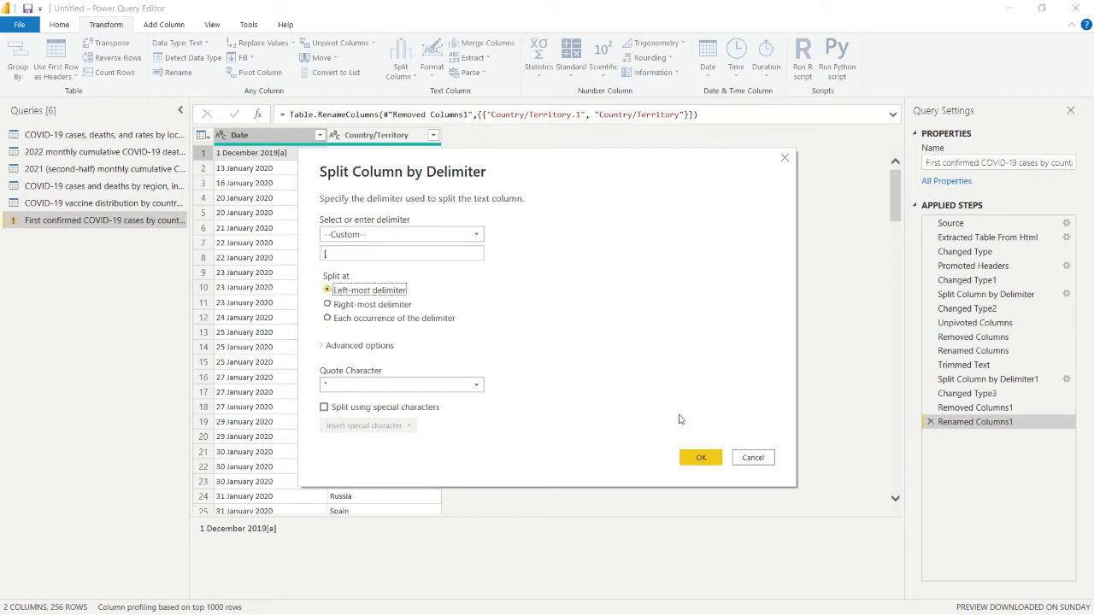
left_click(697, 459)
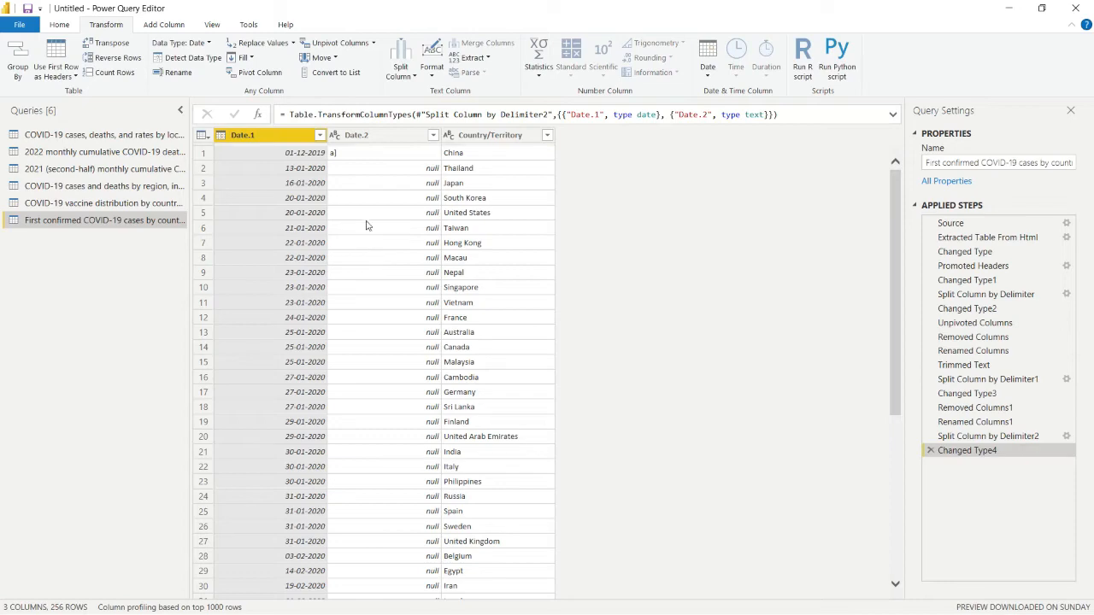
Remove the Date.2 column left over from splitting the dates.
scroll(377, 243, "down", 10)
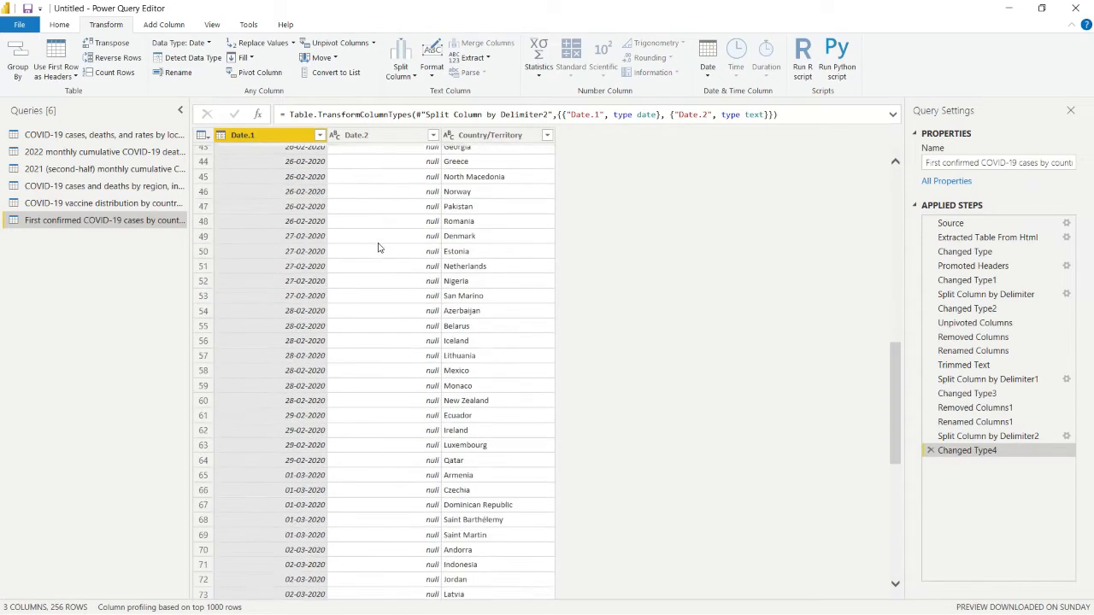
scroll(377, 245, "up", 10)
left_click(370, 135)
right_click(370, 135)
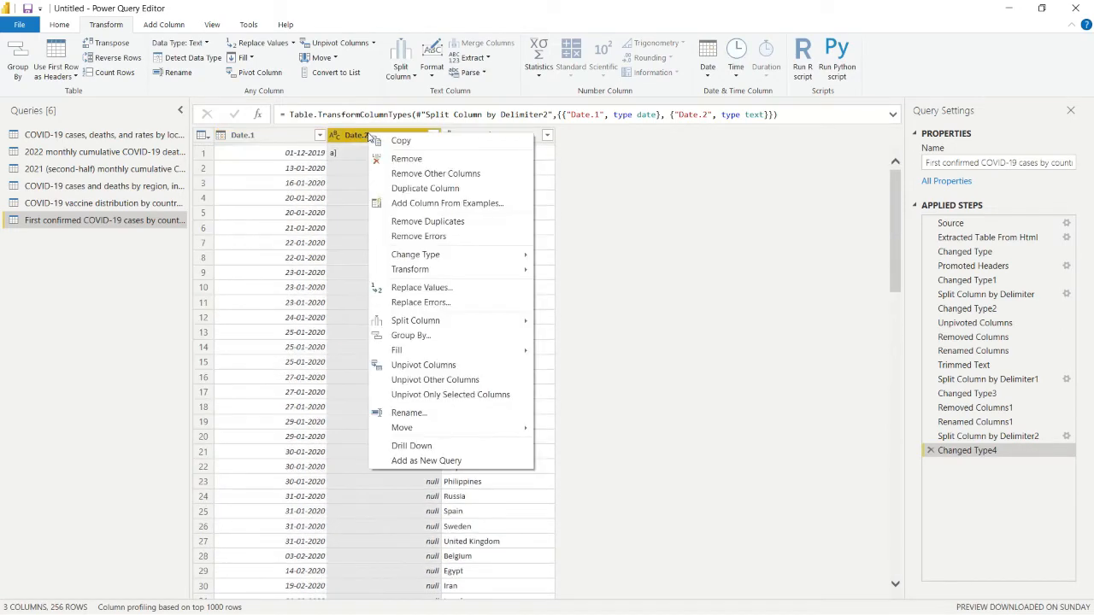
left_click(416, 159)
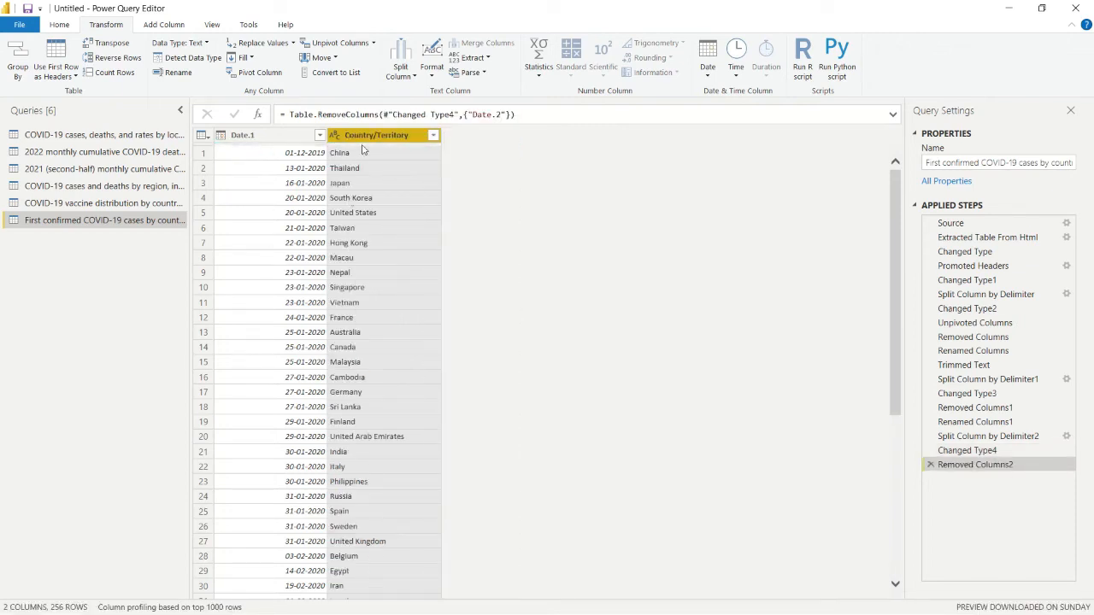
Rename the Date.1 column to Date and review the cleaned first confirmed cases table.
right_click(253, 137)
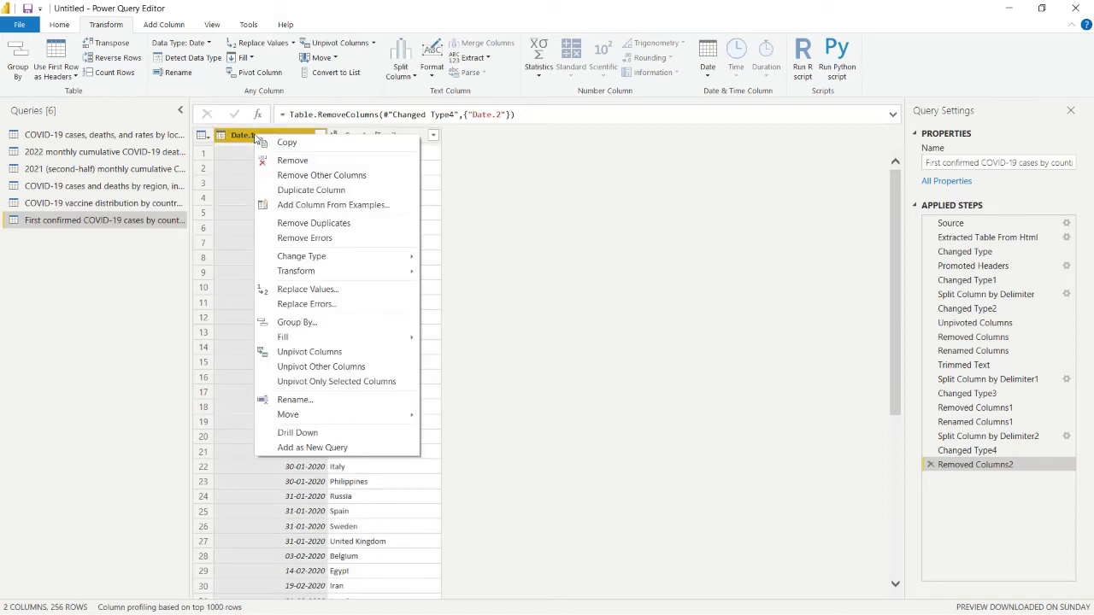
left_click(316, 406)
left_click(260, 135)
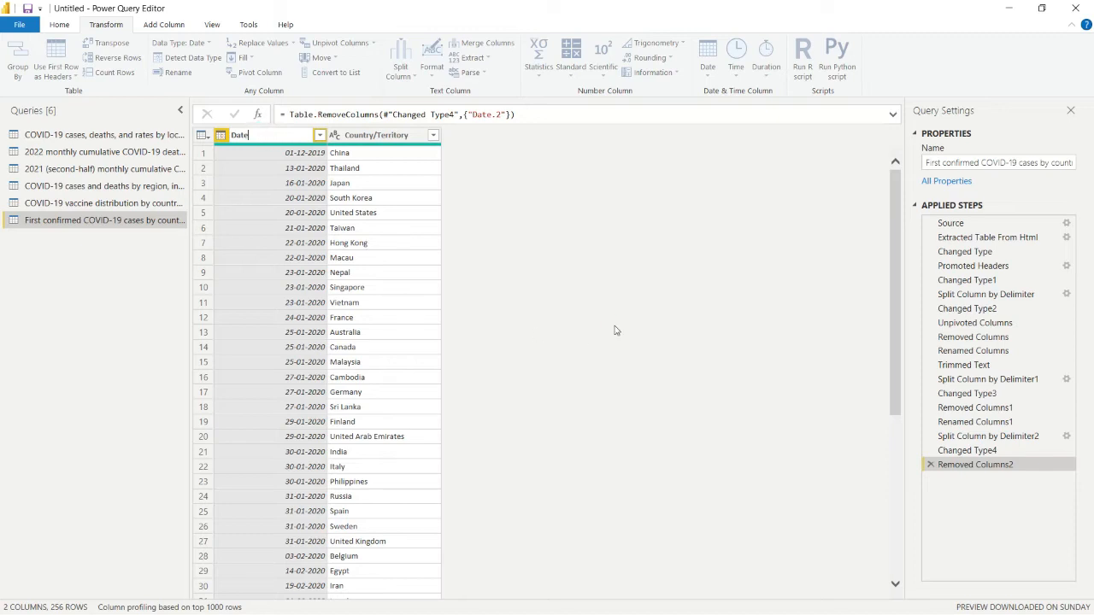
key("Return")
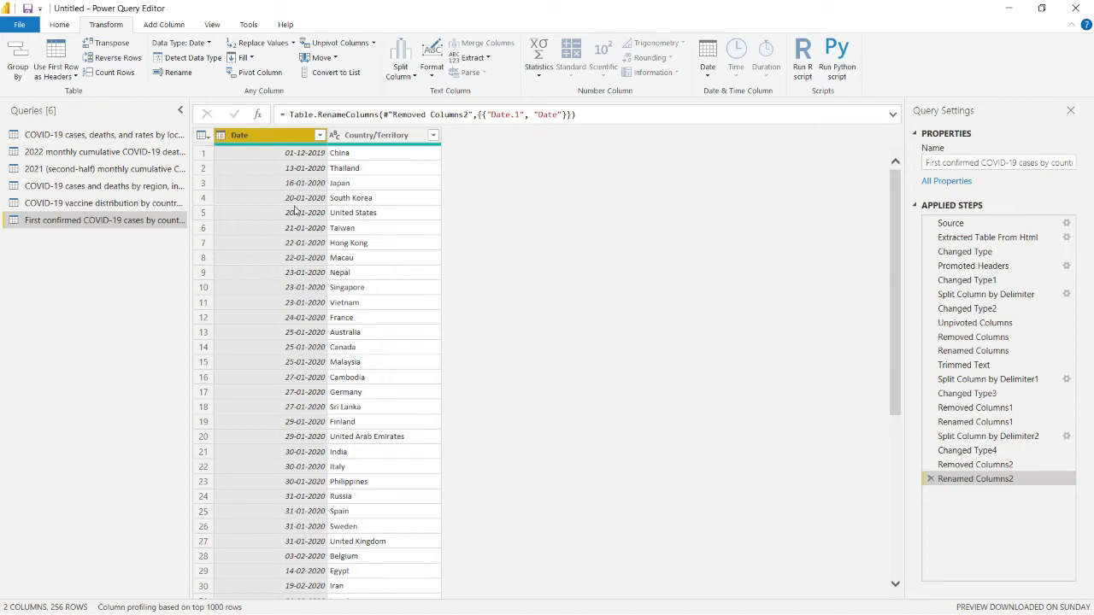
scroll(292, 213, "down", 7)
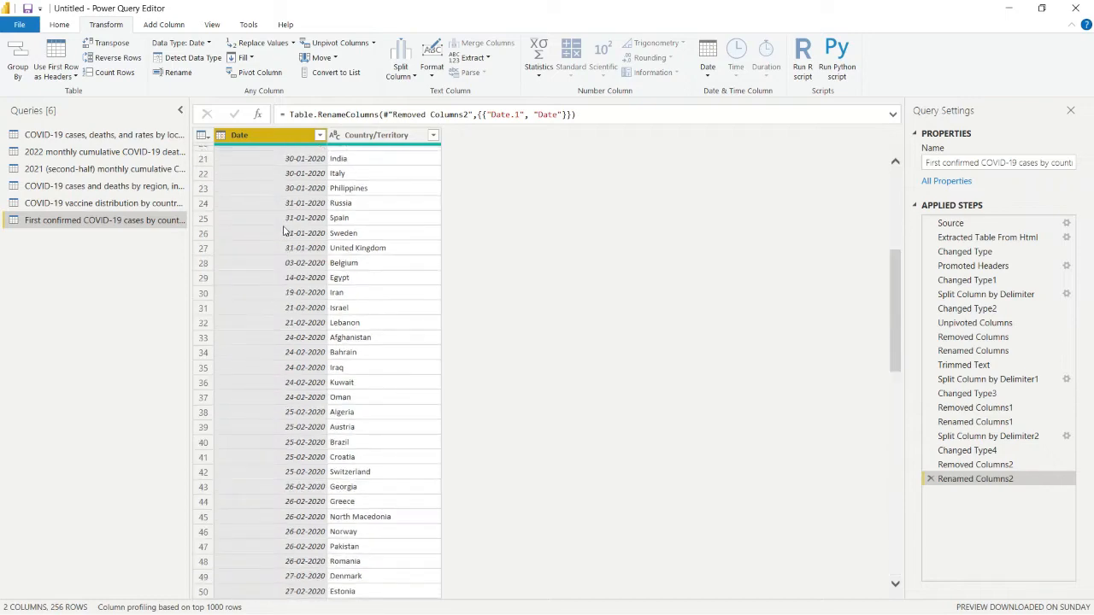
scroll(289, 229, "up", 7)
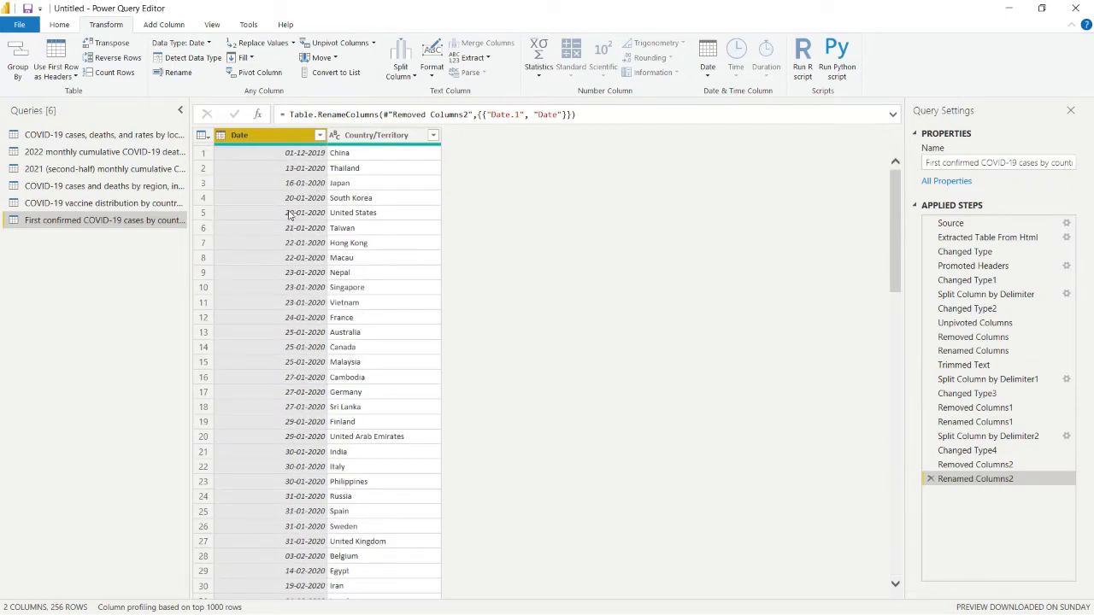
Open the COVID-19 vaccine distribution query and examine its rows from start to end for blank columns, footnote markers and errors.
left_click(109, 207)
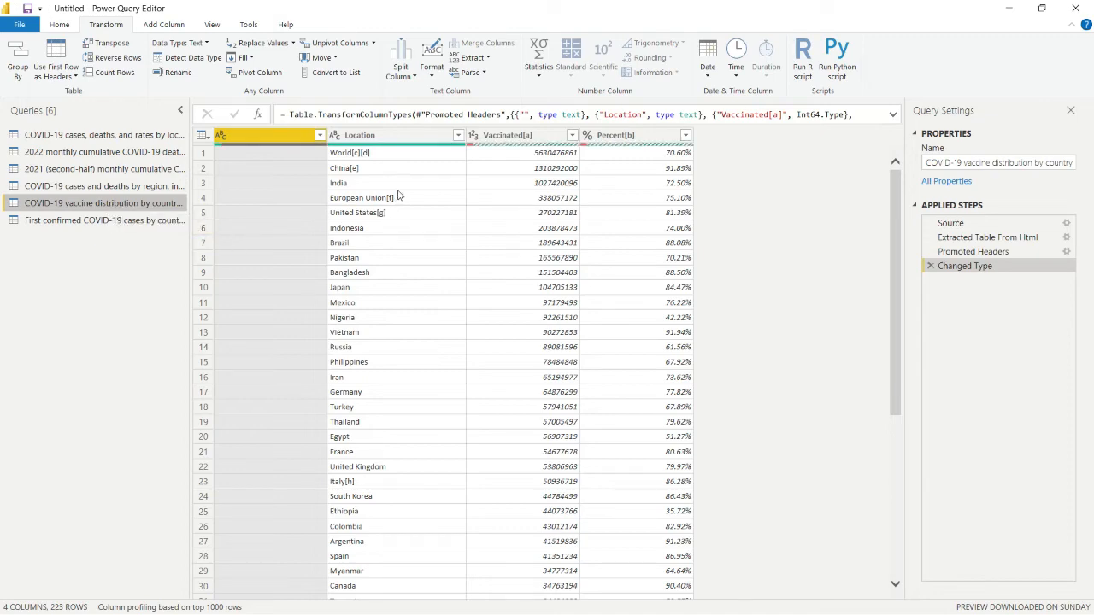
scroll(397, 196, "down", 5)
scroll(398, 189, "up", 5)
scroll(284, 255, "down", 20)
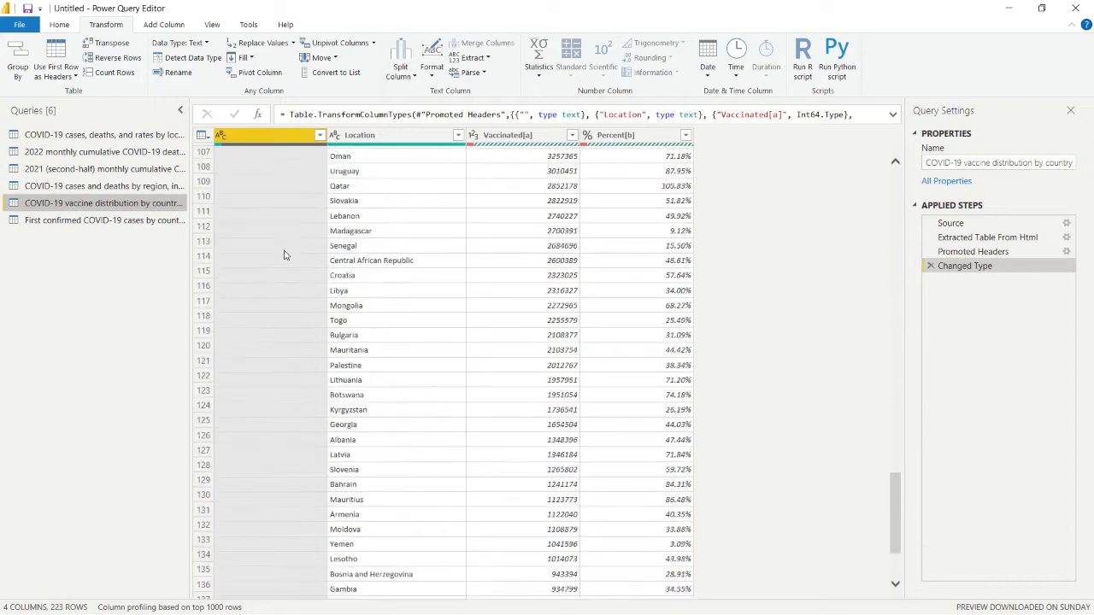
scroll(285, 255, "down", 15)
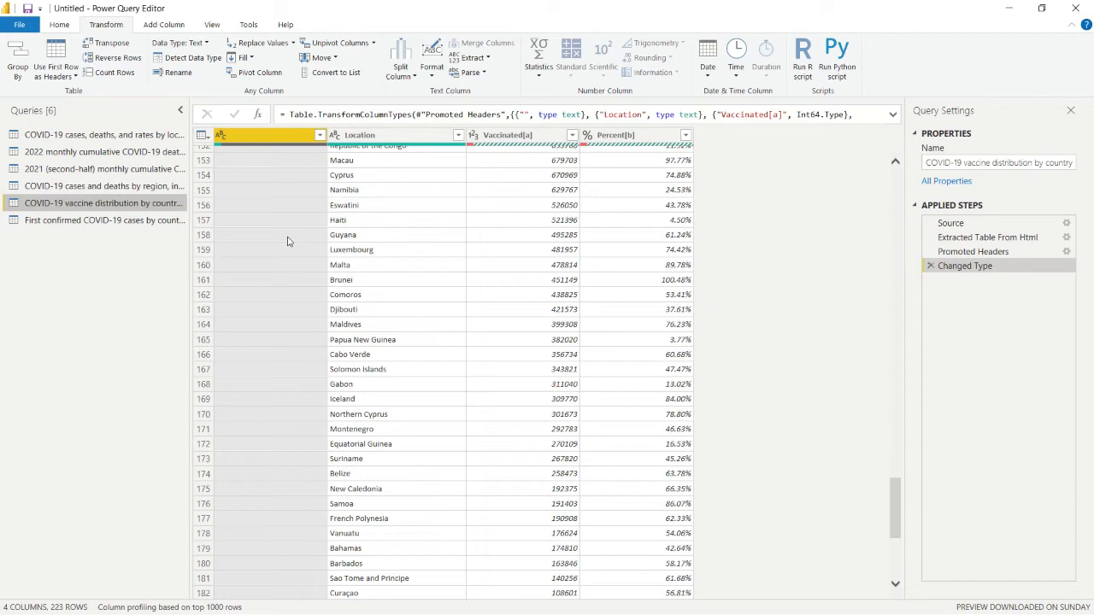
scroll(321, 258, "down", 6)
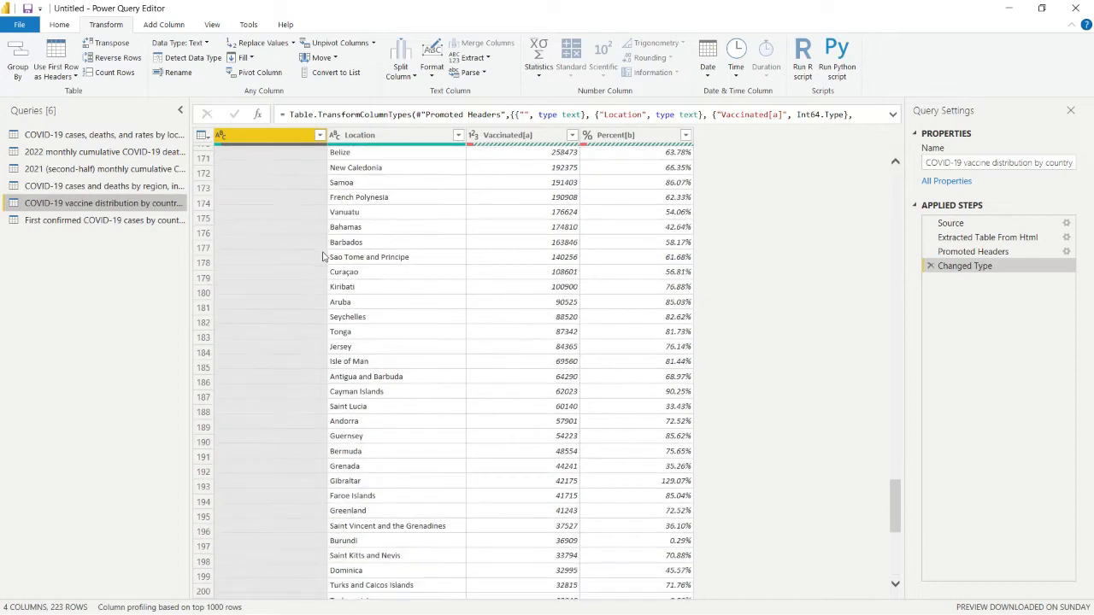
scroll(323, 256, "down", 9)
scroll(288, 368, "up", 20)
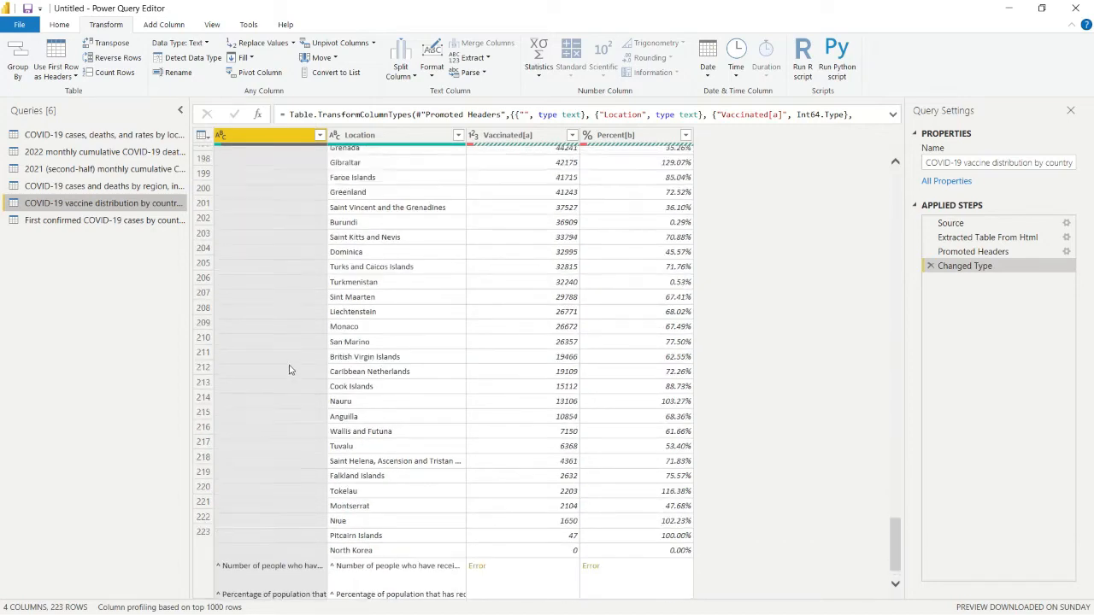
scroll(292, 292, "up", 20)
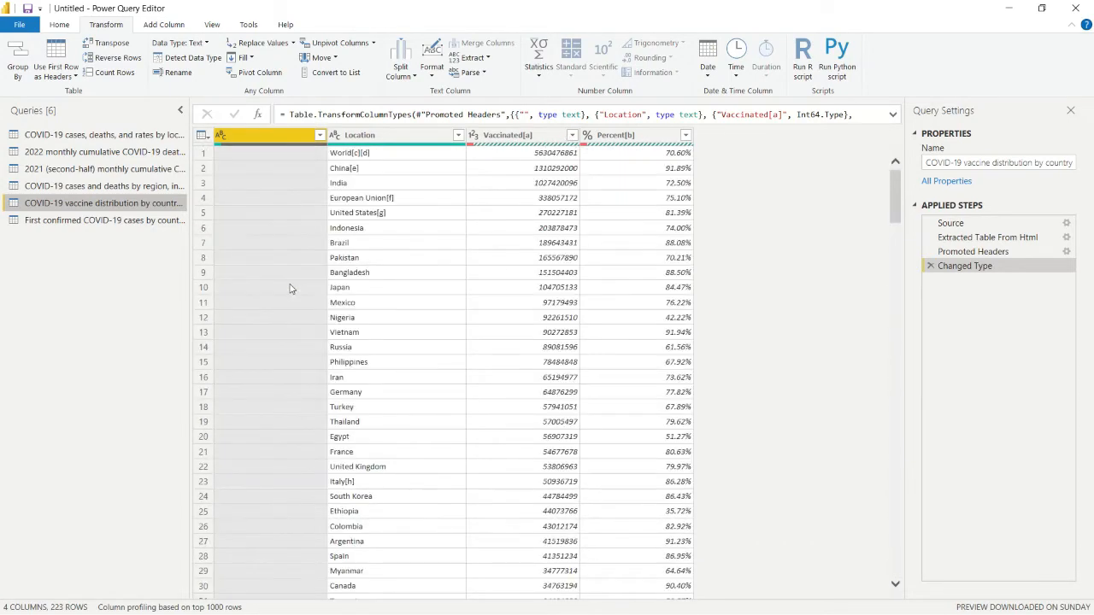
Remove the unnamed first column from the vaccine distribution table and check the remaining Location rows.
right_click(253, 138)
left_click(308, 160)
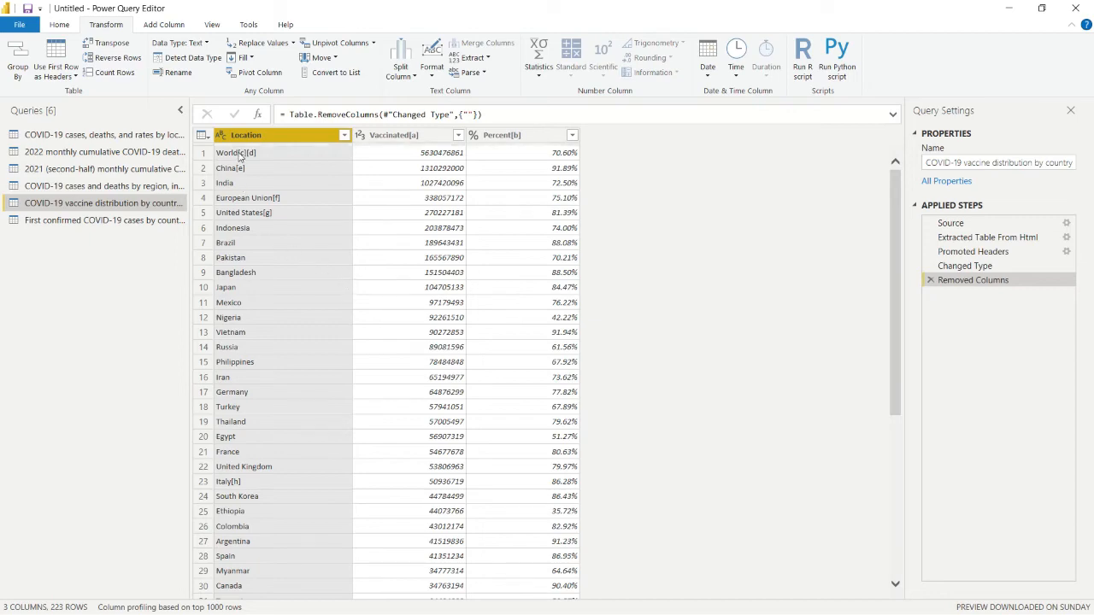
scroll(260, 246, "down", 20)
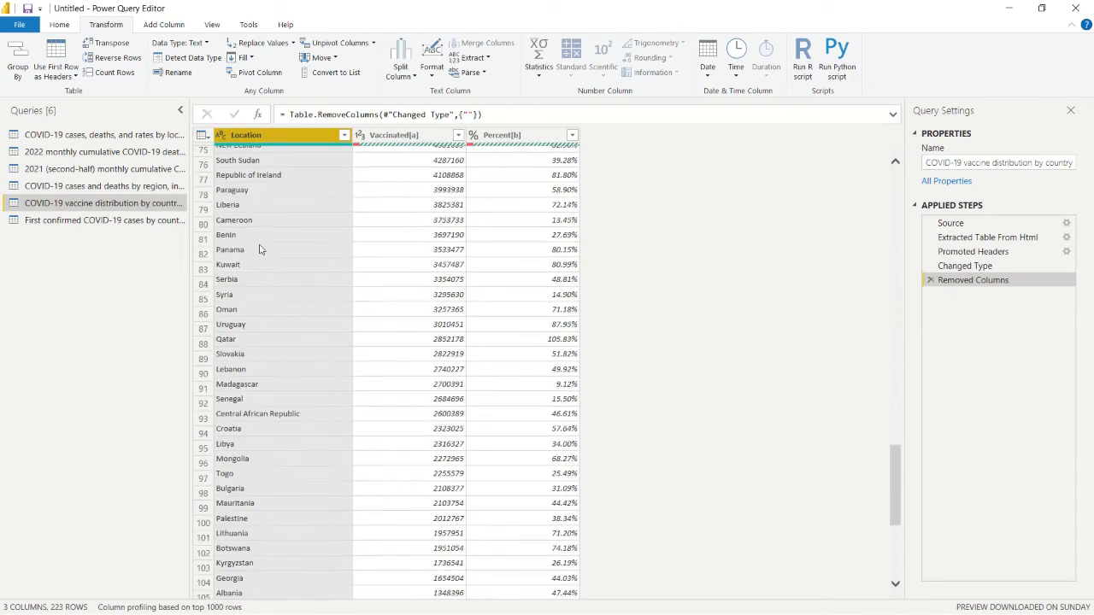
scroll(260, 248, "up", 20)
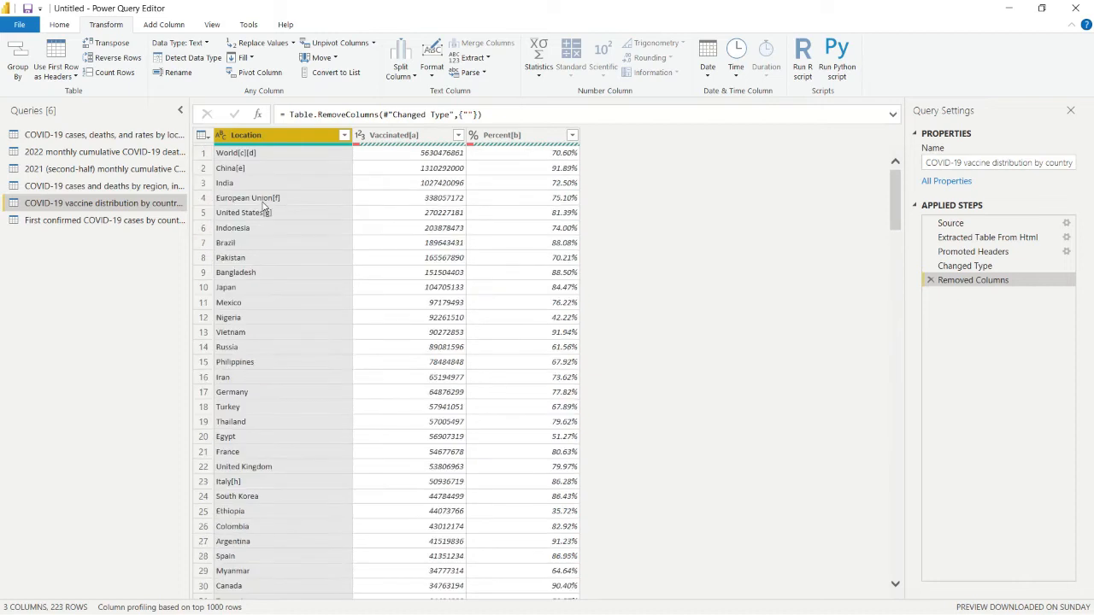
Try reversing the row order of the vaccine distribution table, deleting the Reversed Rows step after each attempt.
left_click(201, 154)
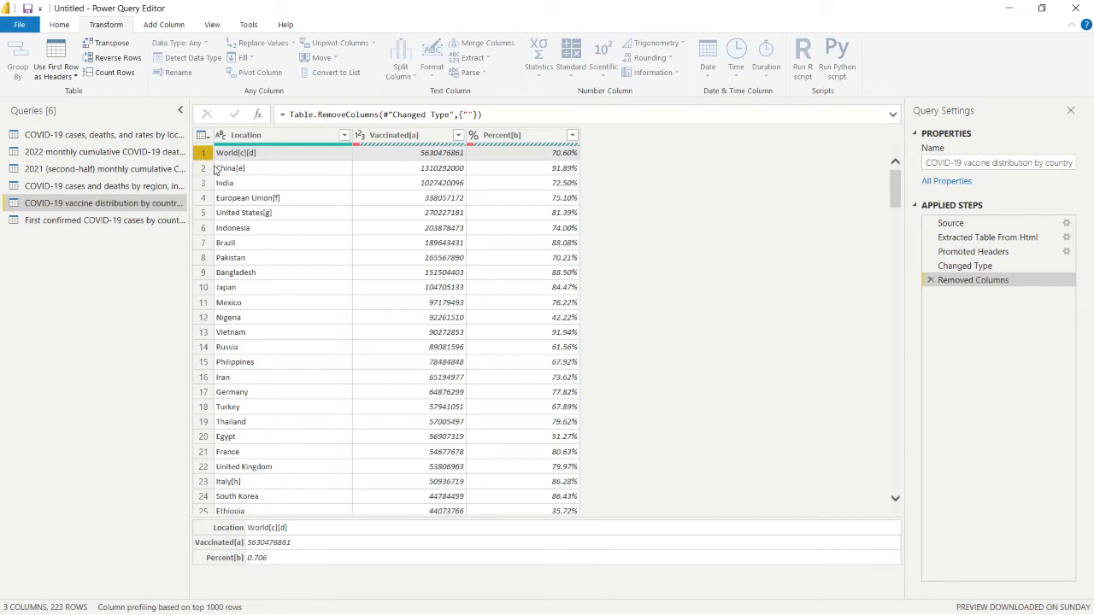
left_click(157, 25)
left_click(124, 28)
left_click(118, 58)
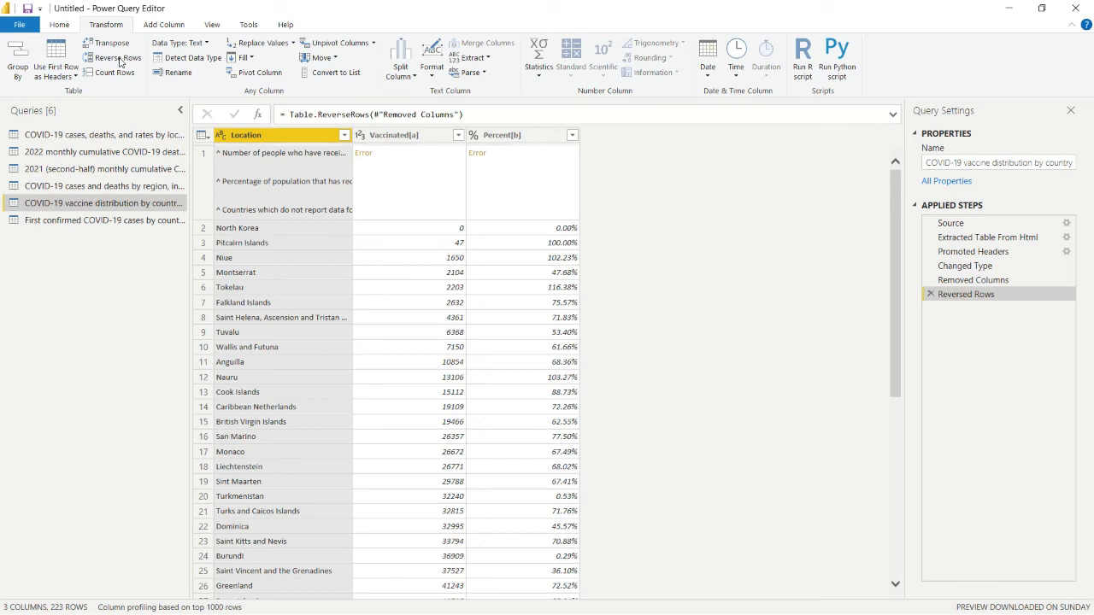
left_click(928, 295)
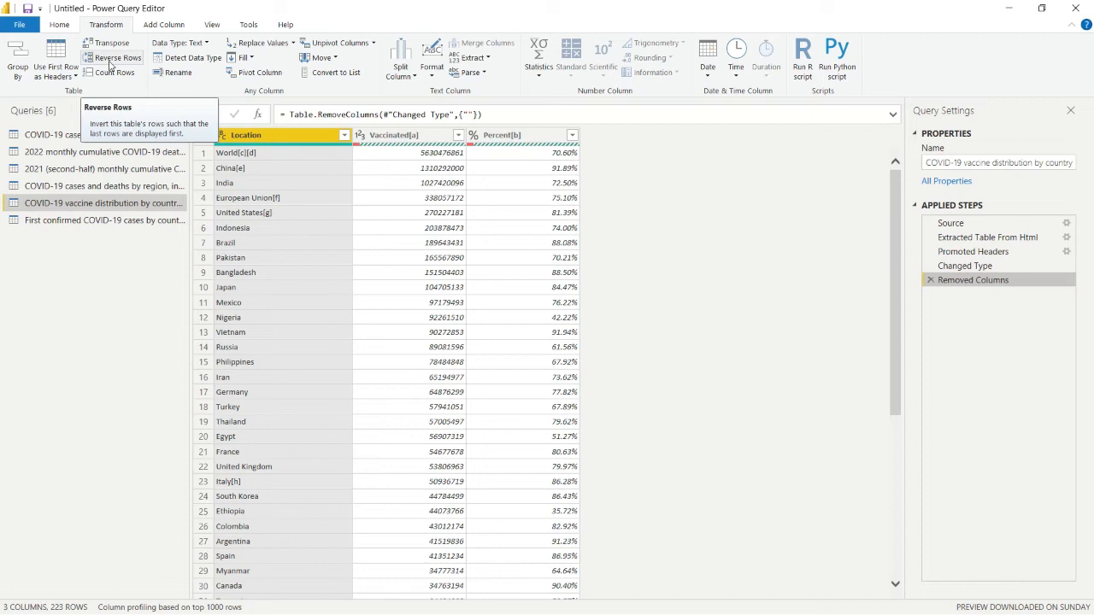
left_click(109, 66)
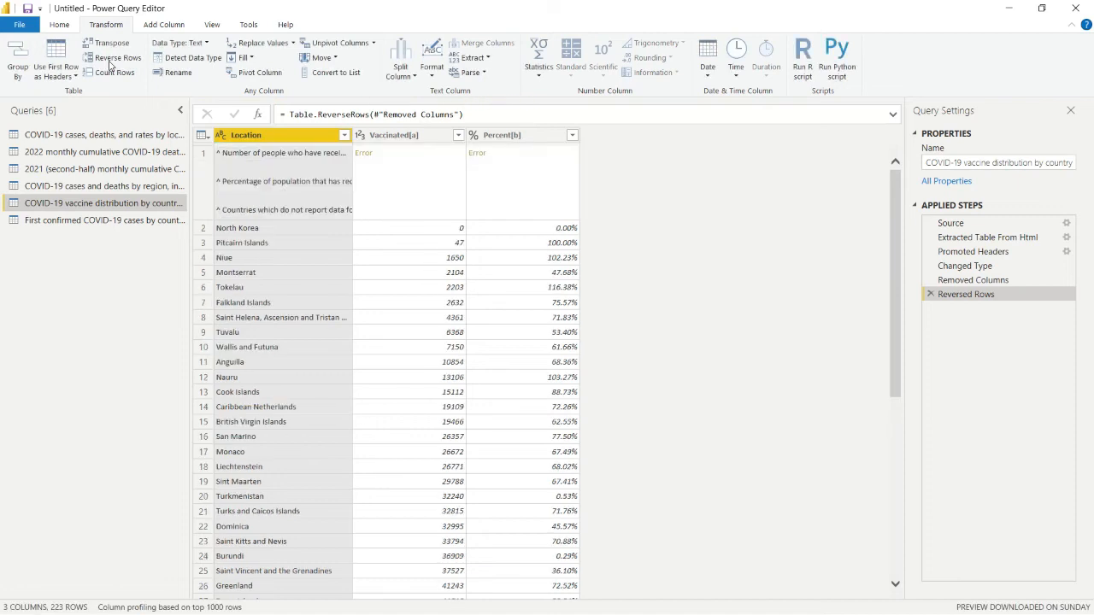
left_click(931, 294)
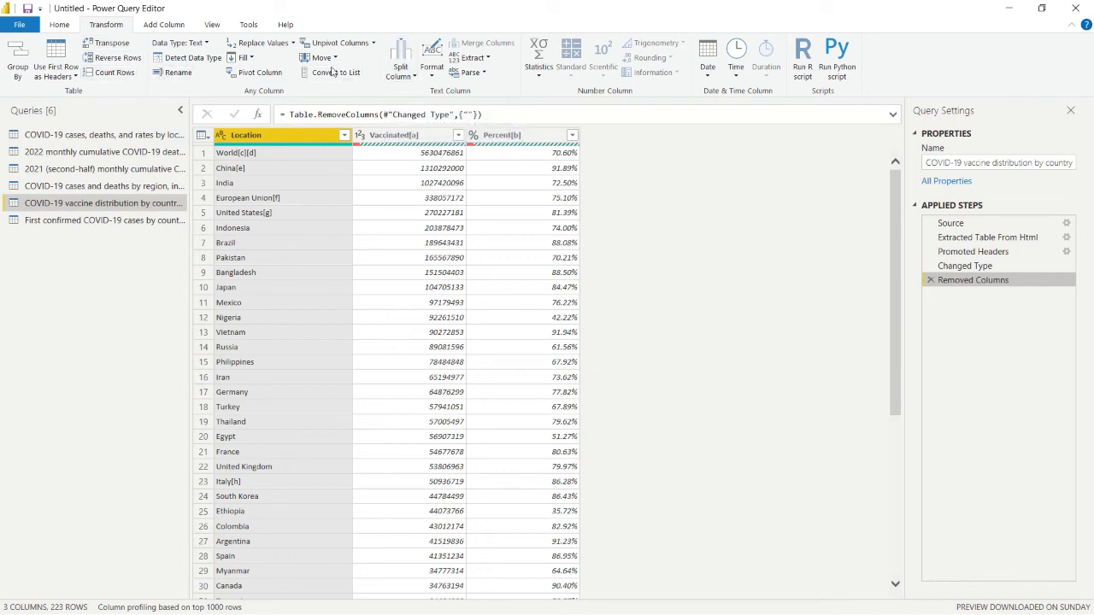
left_click(156, 24)
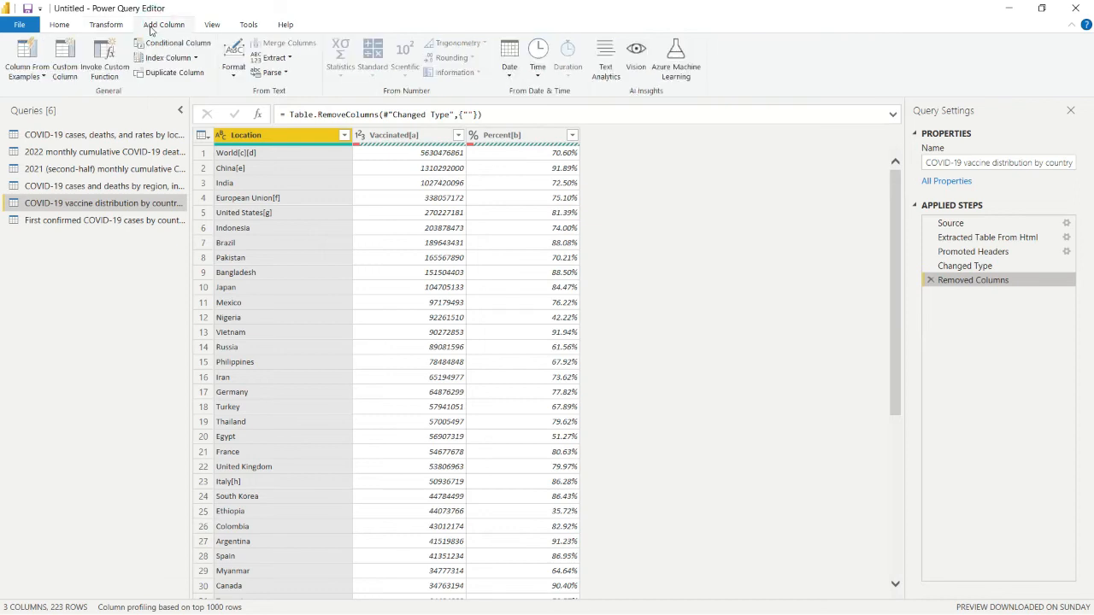
left_click(107, 25)
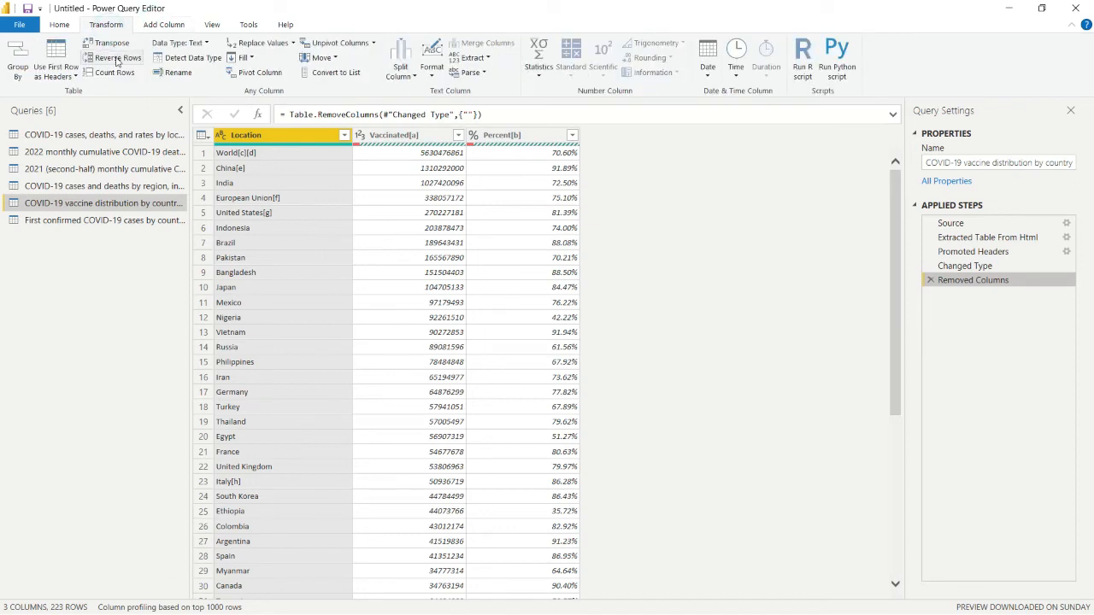
left_click(62, 204)
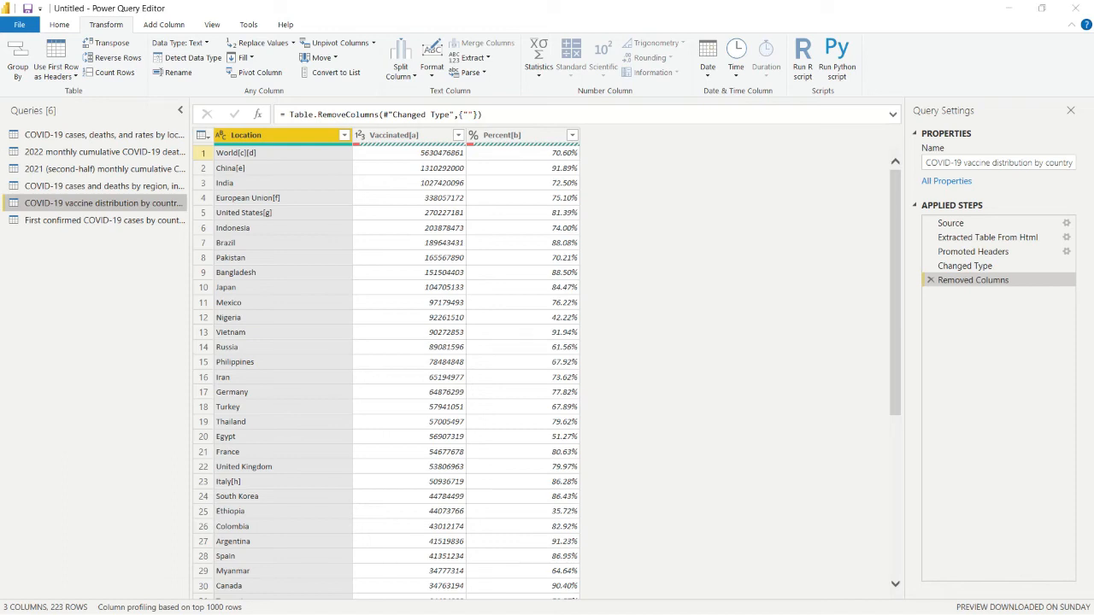
Remove the top 1 row, holding the World total, from the vaccine distribution table.
left_click(58, 25)
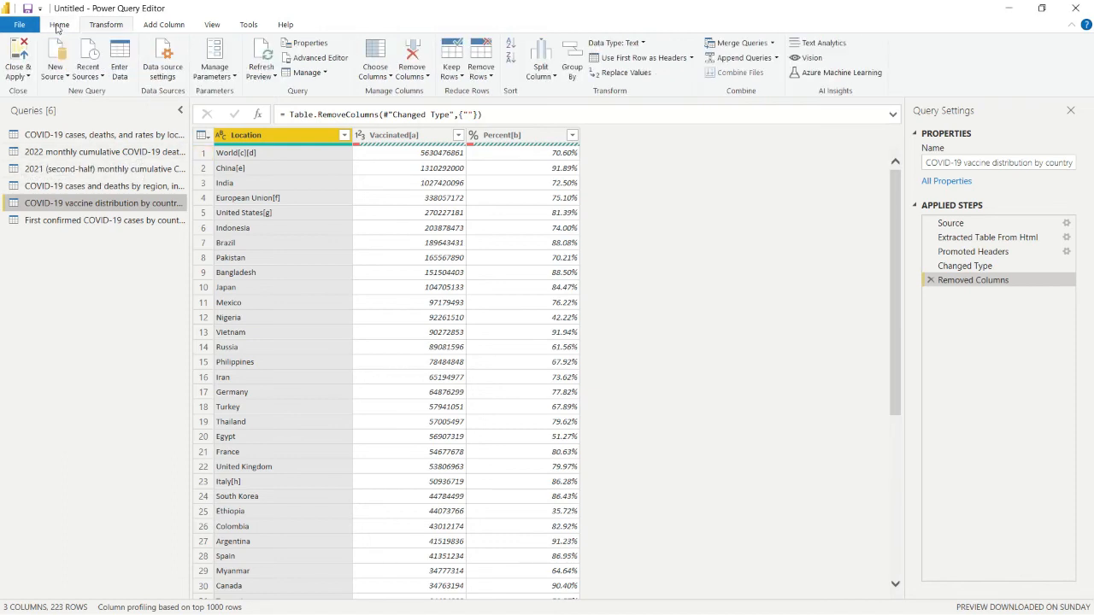
left_click(493, 81)
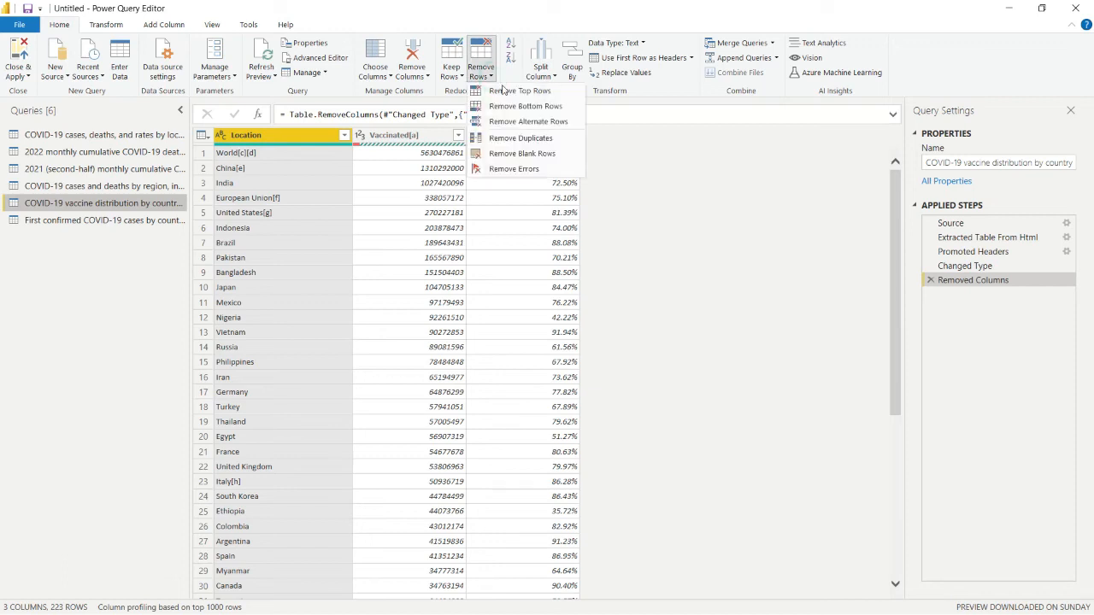
left_click(513, 91)
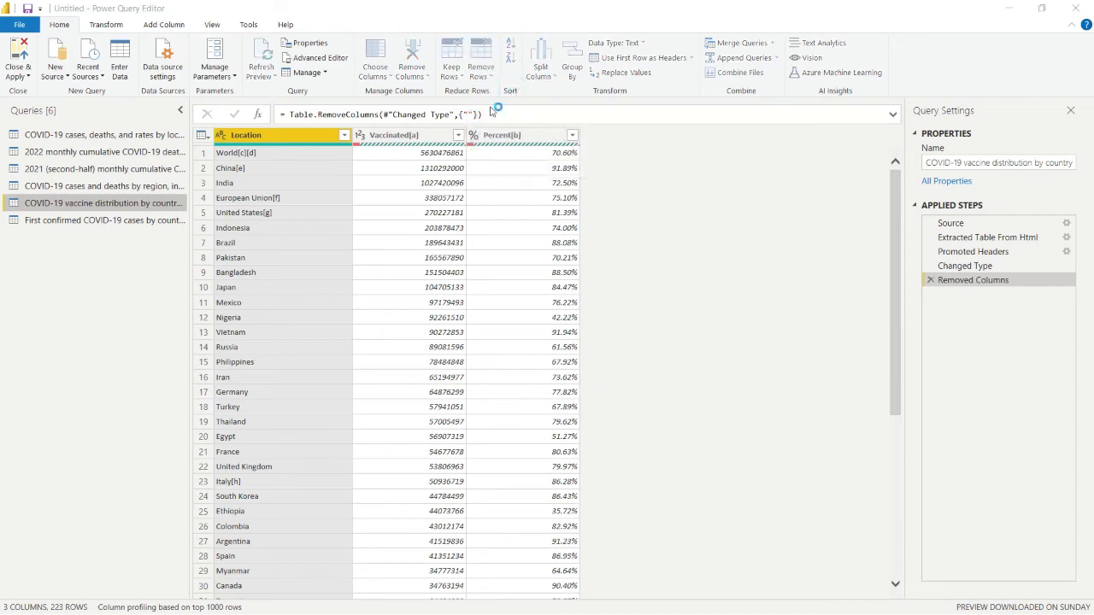
left_click(379, 318)
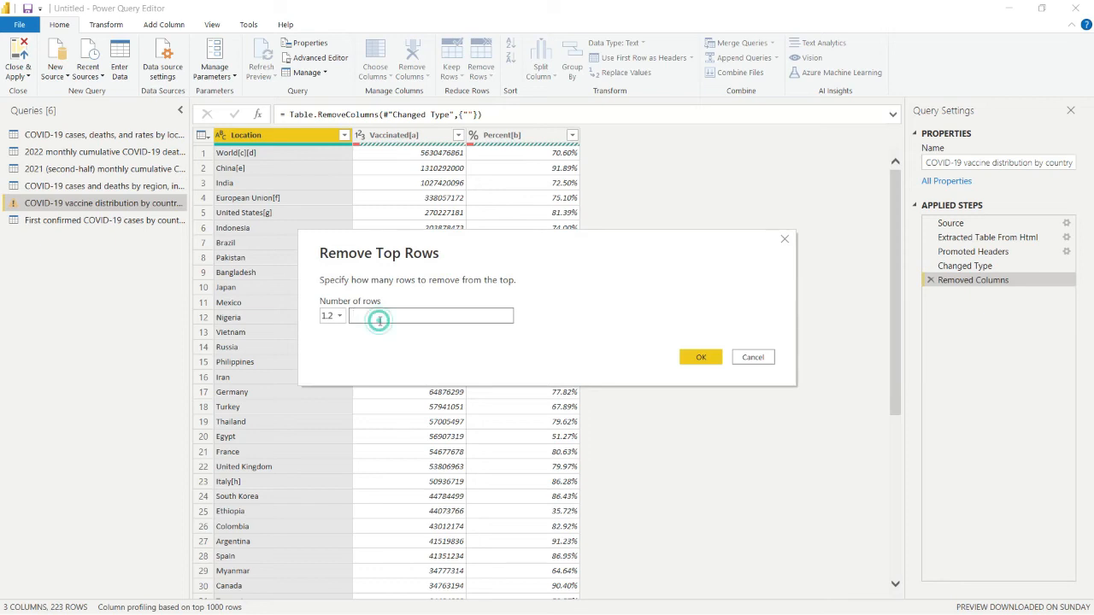
type("1")
left_click(702, 357)
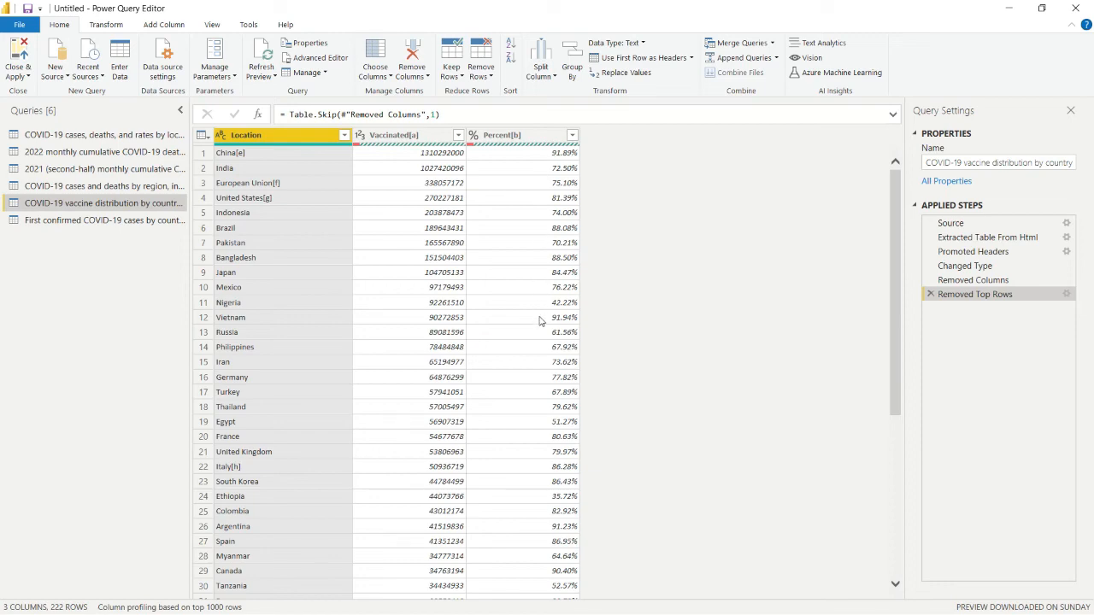
Remove the bottom 1 row, holding the footnote text and errors, from the vaccine distribution table.
scroll(481, 351, "down", 20)
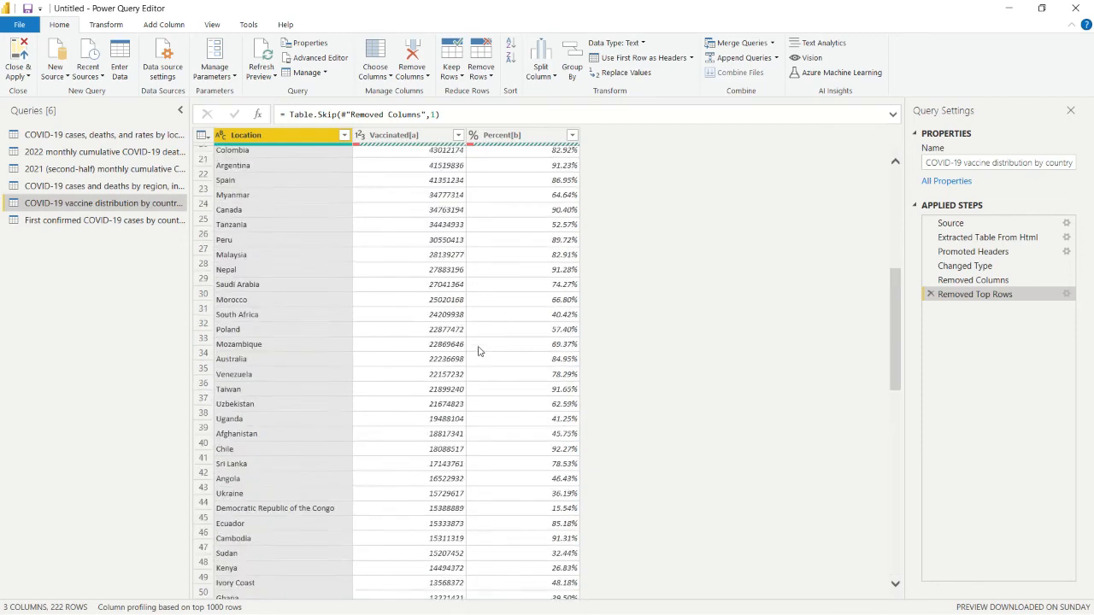
scroll(906, 509, "down", 20)
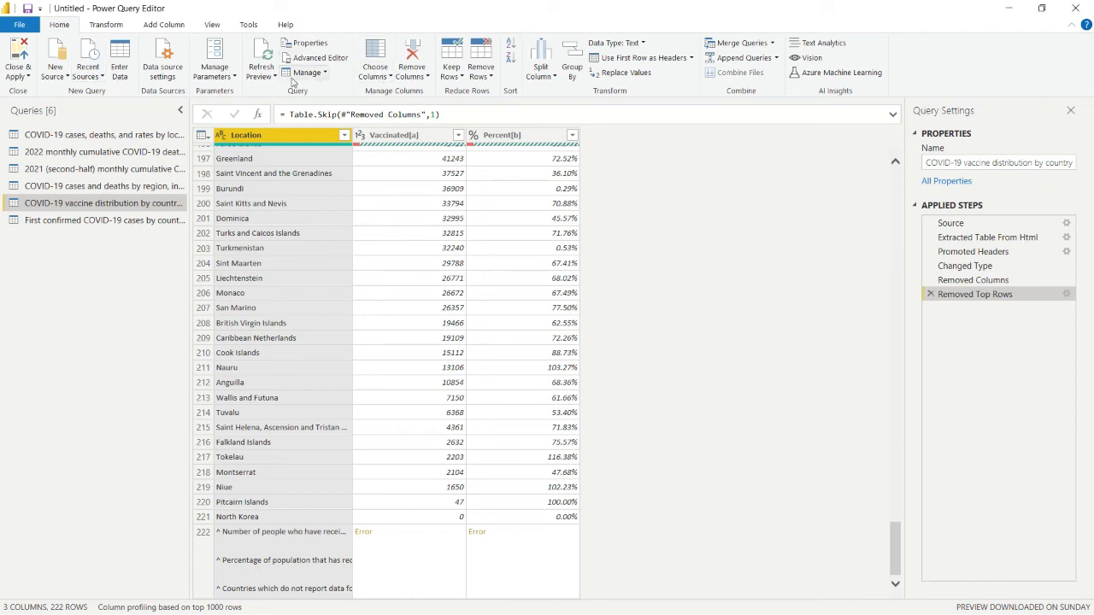
left_click(490, 77)
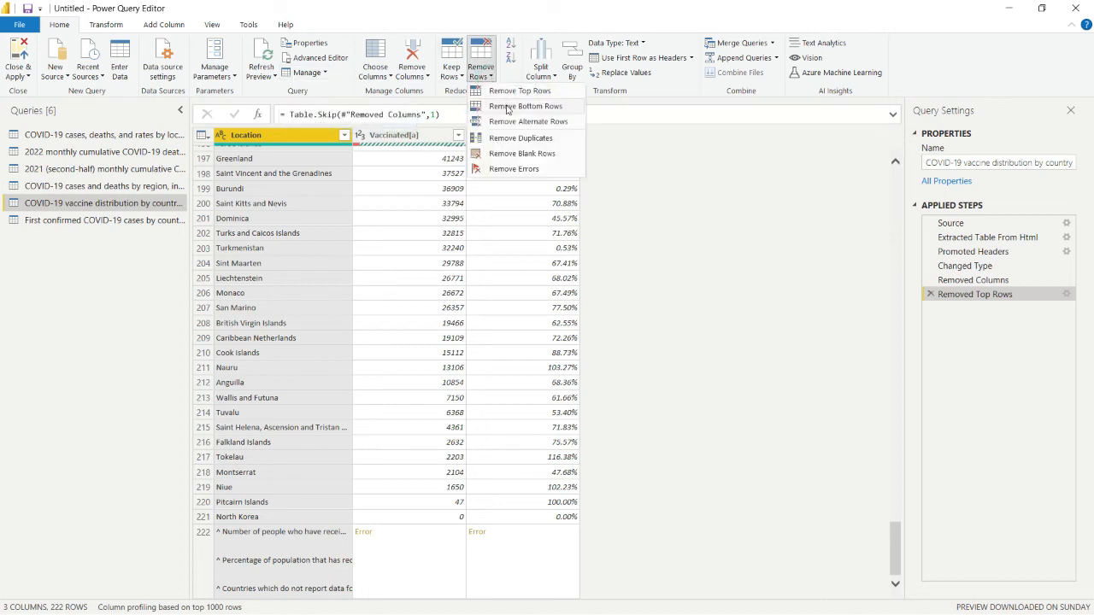
left_click(508, 107)
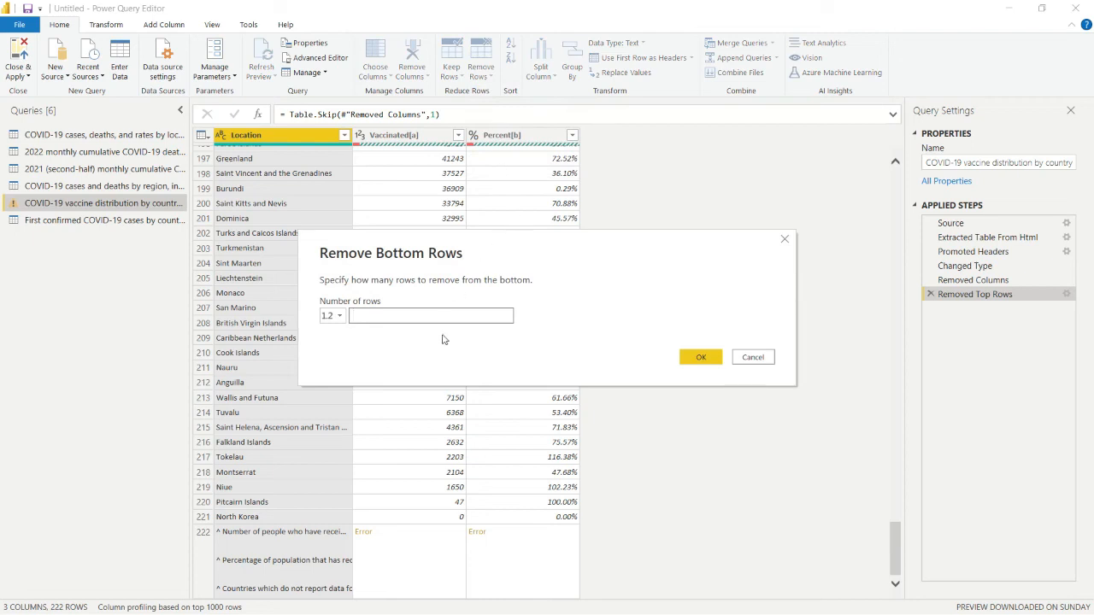
type("1")
left_click(699, 357)
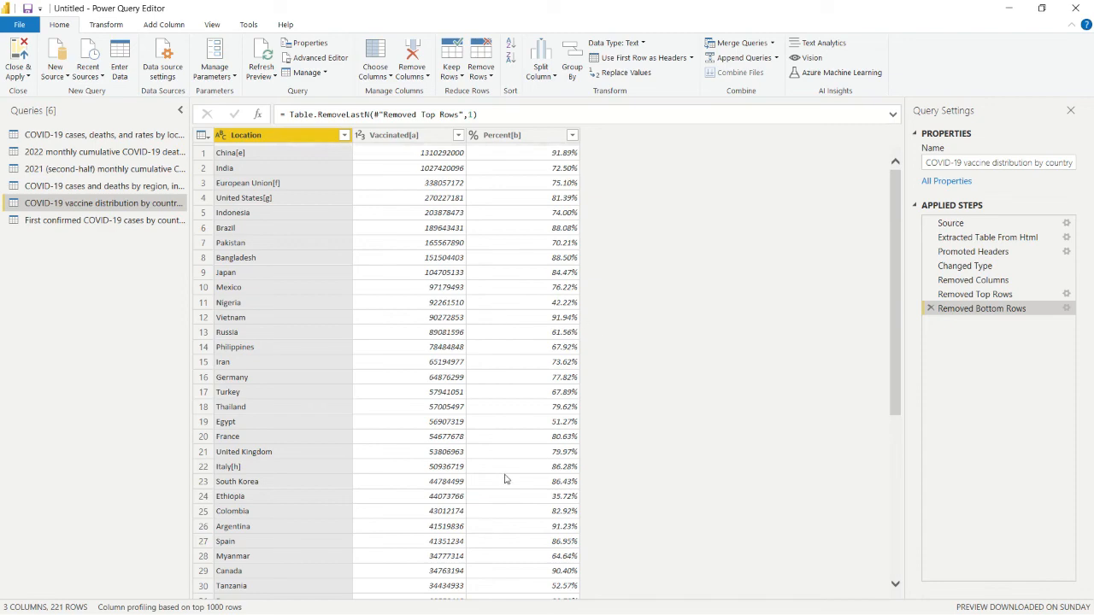
Look through the remaining rows of the vaccine distribution table and inspect the bracketed footnote marker in the China[e] cell.
scroll(491, 468, "down", 15)
scroll(477, 450, "down", 14)
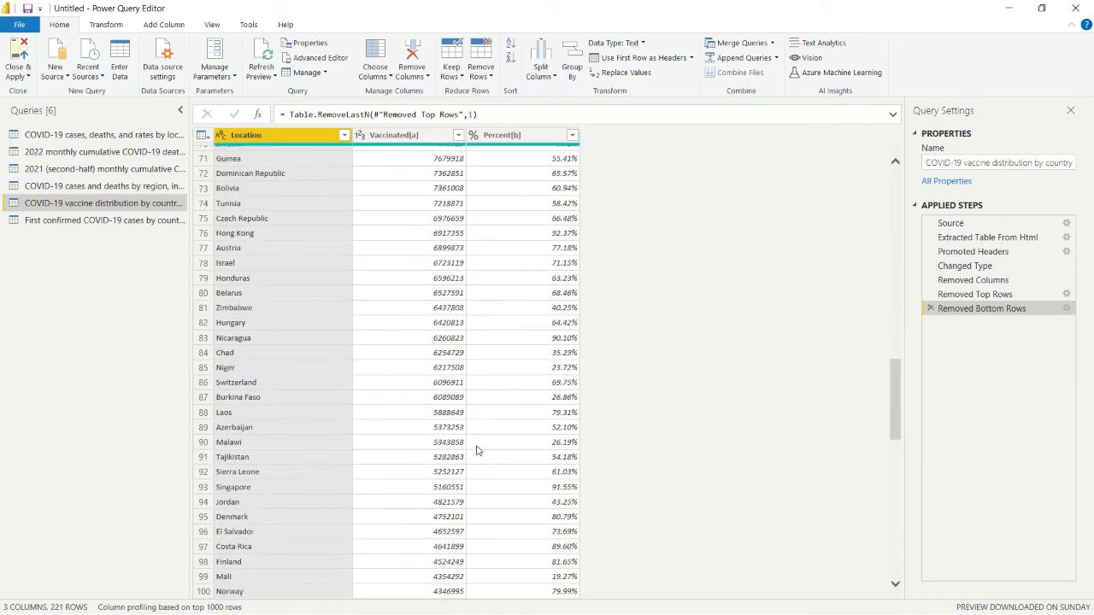
left_click_drag(896, 480, 898, 554)
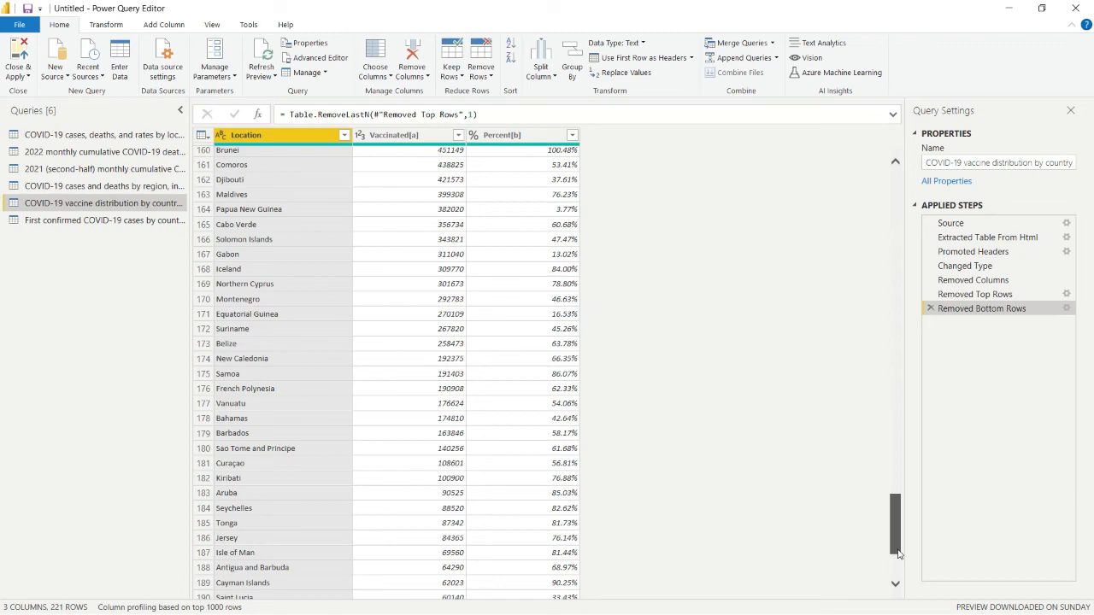
left_click_drag(897, 554, 880, 171)
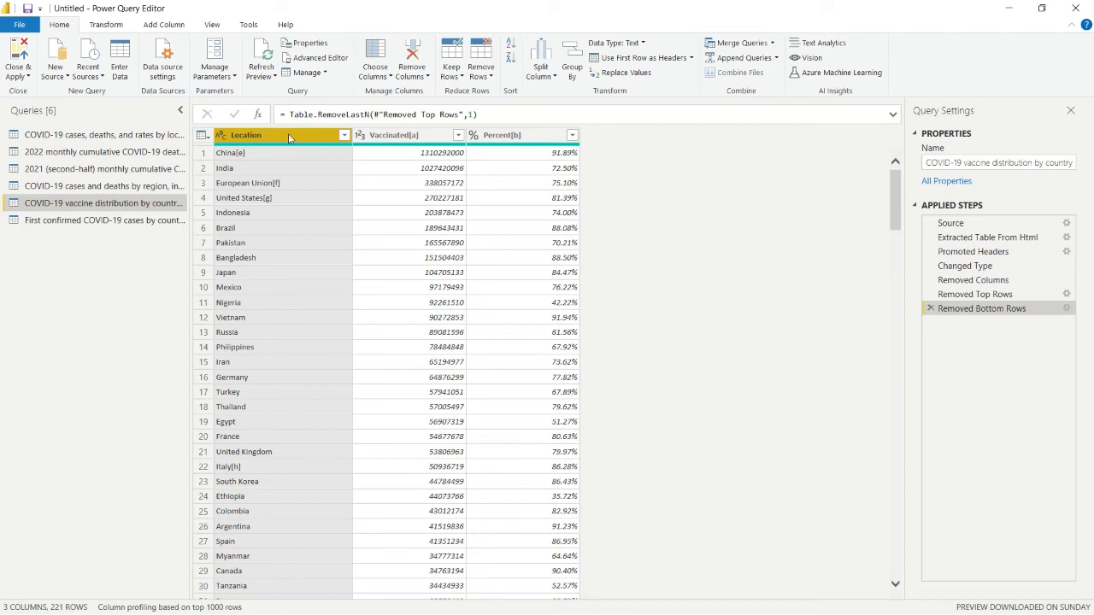
left_click(107, 26)
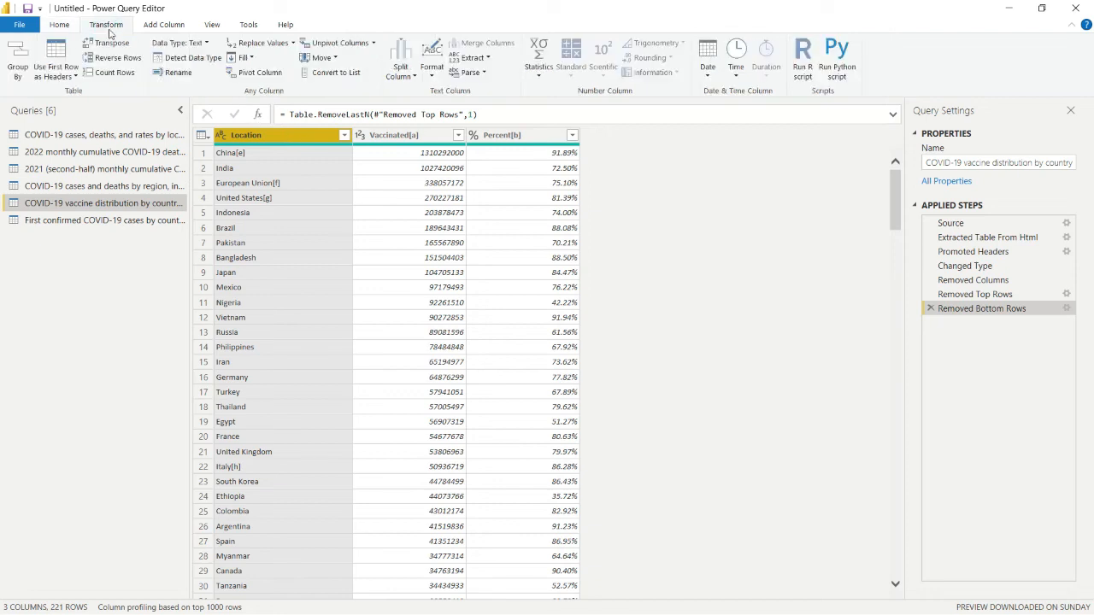
left_click(237, 156)
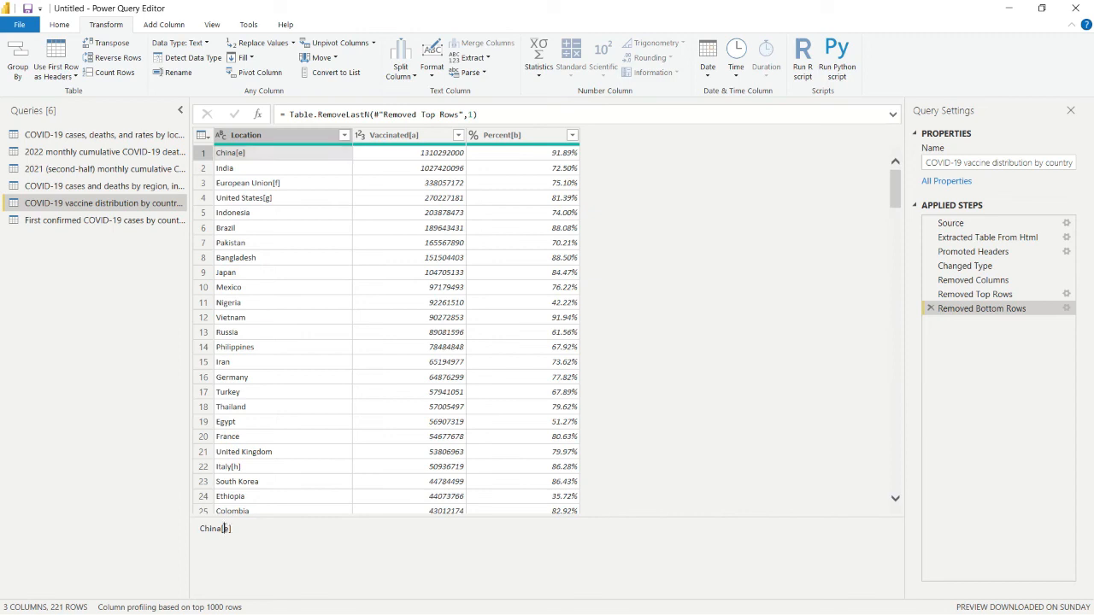
left_click(224, 529)
Split the Location column by the custom delimiter "[" at the left-most delimiter.
left_click(107, 24)
left_click(161, 25)
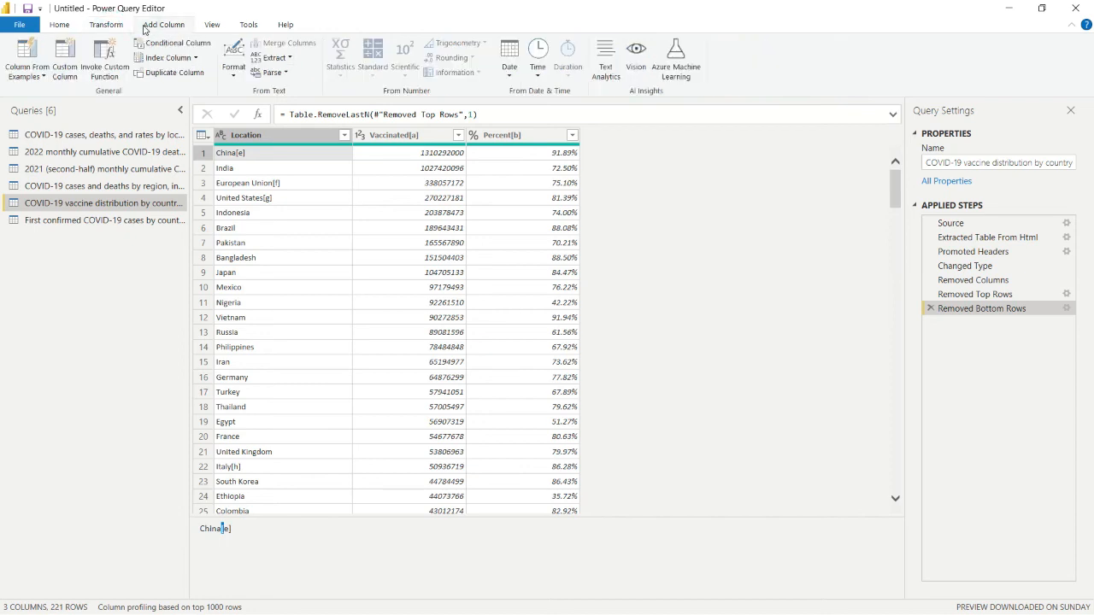
left_click(110, 24)
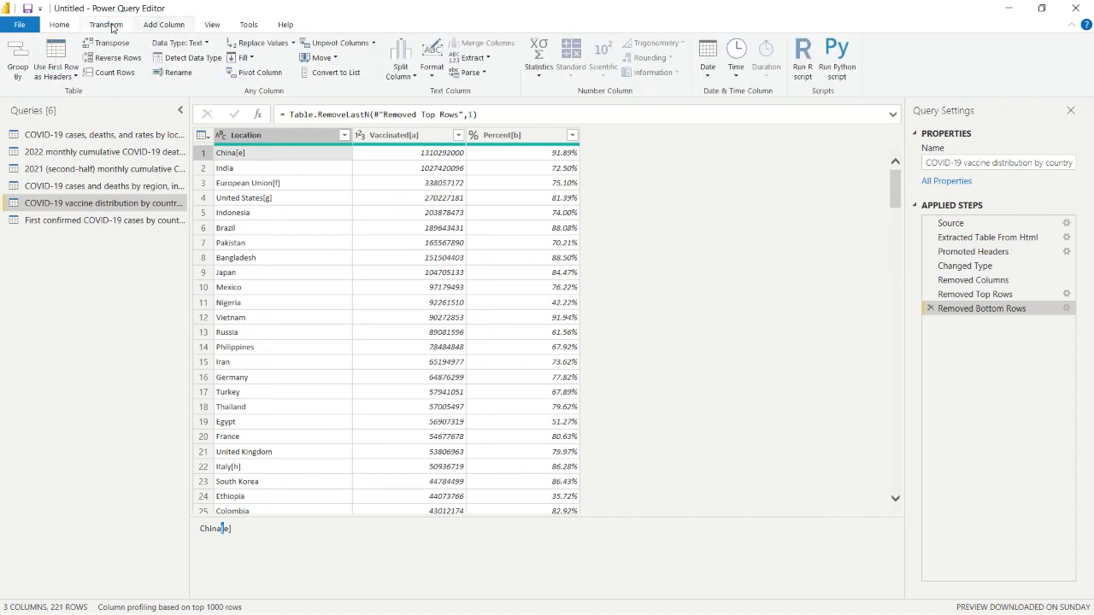
left_click(400, 73)
left_click(423, 91)
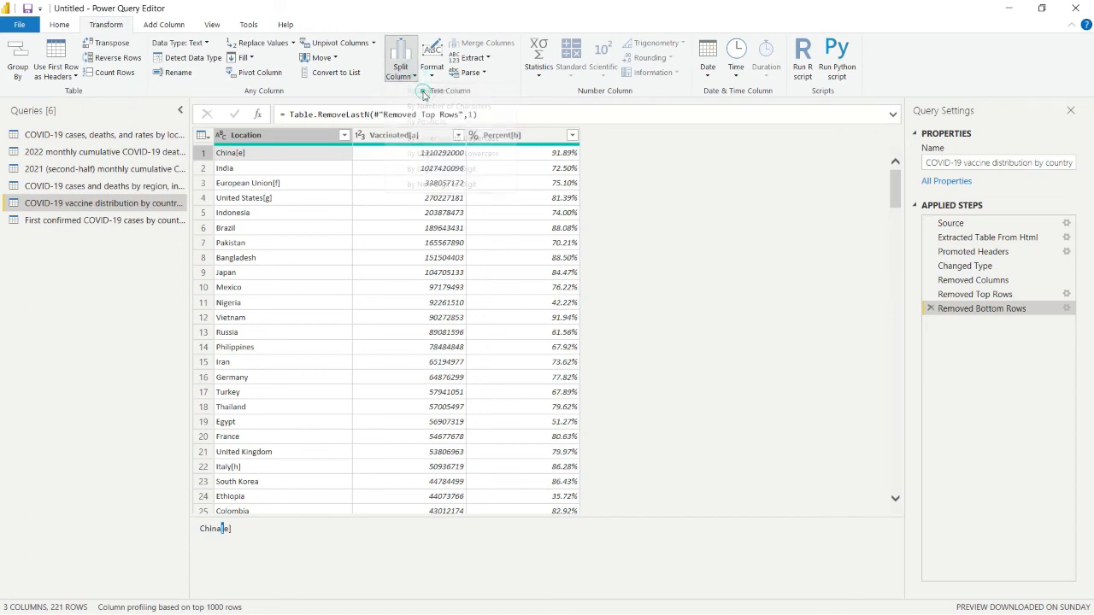
left_click(366, 239)
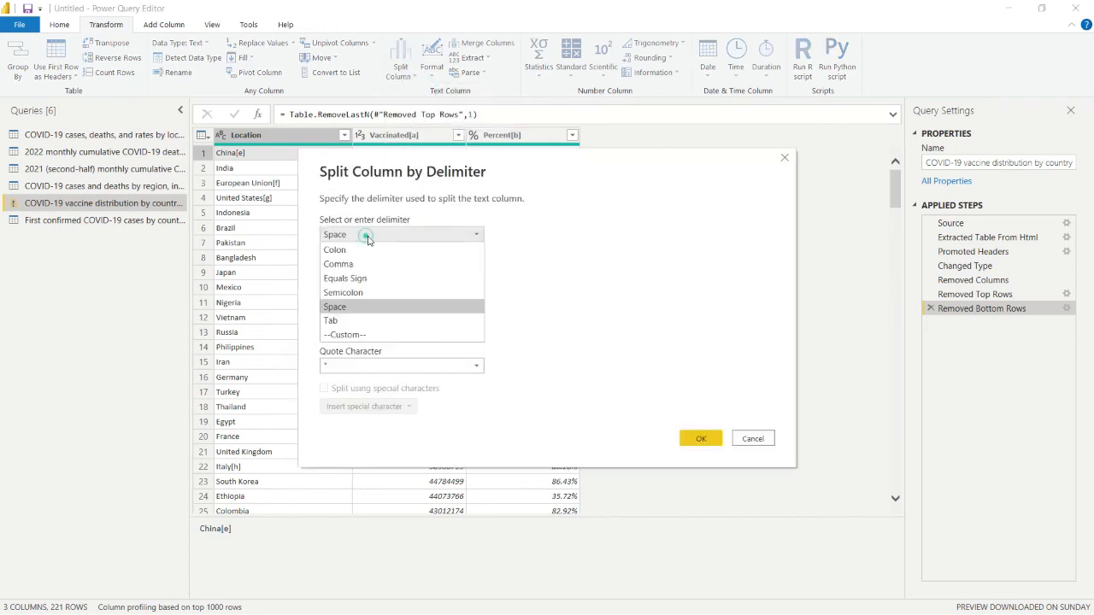
left_click(362, 333)
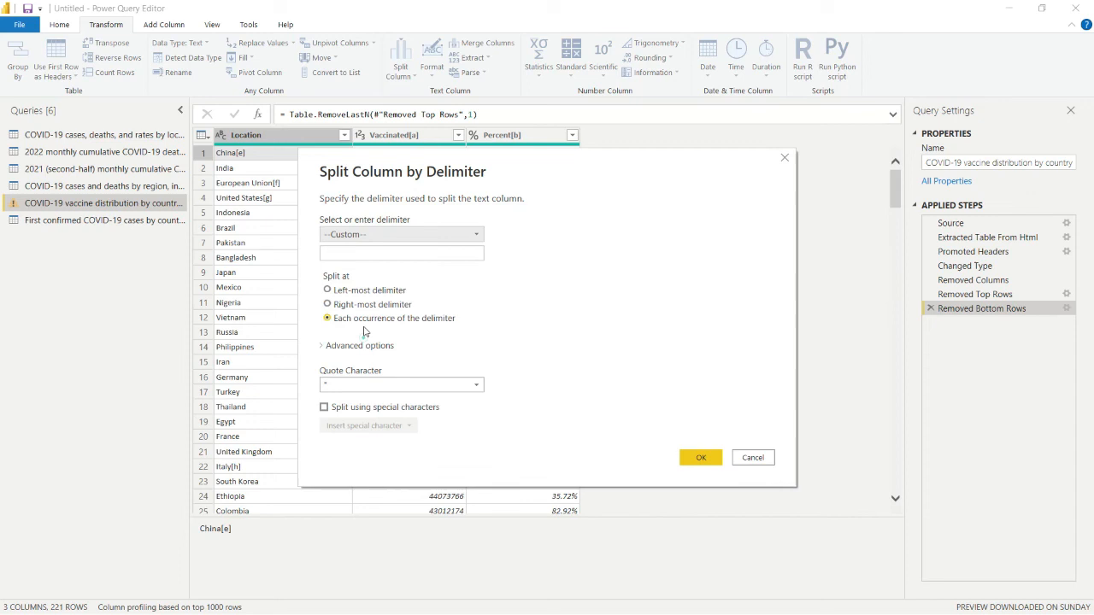
left_click(346, 253)
type("[")
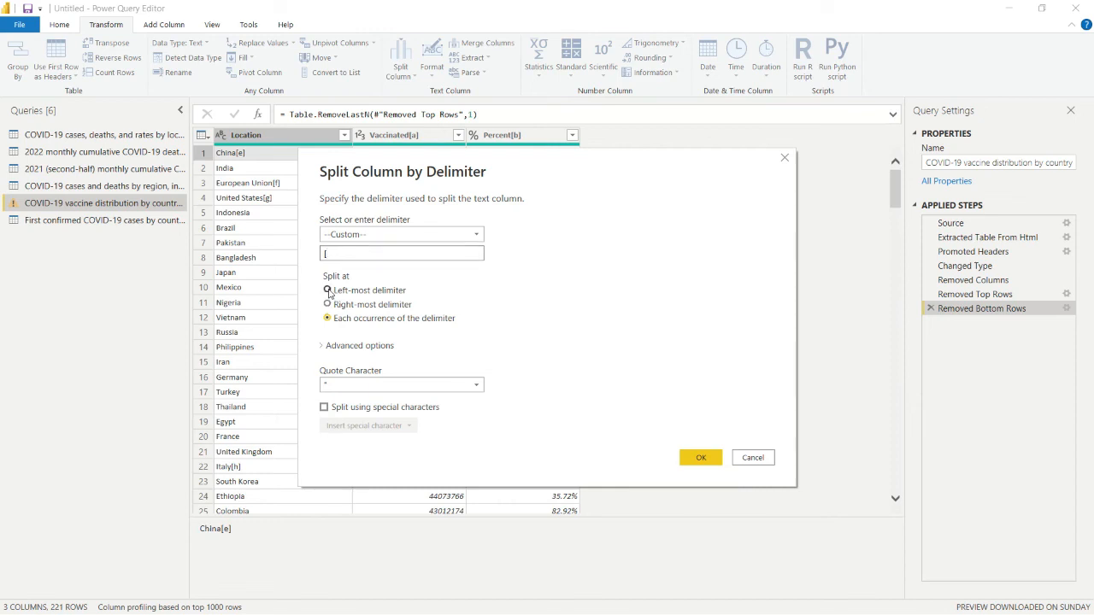
left_click(328, 290)
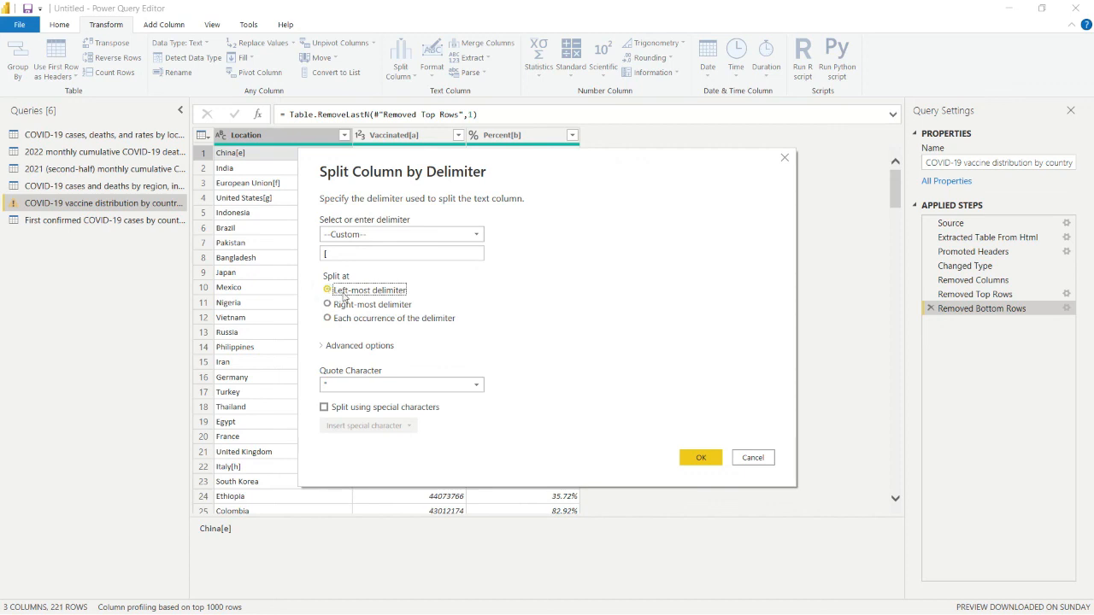
left_click(699, 461)
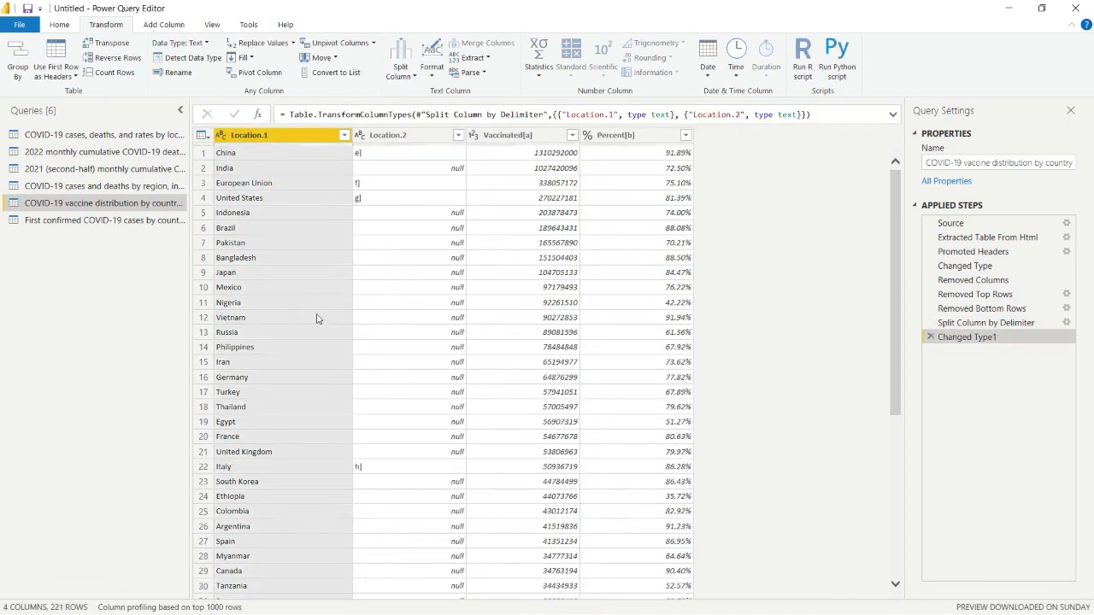
Check the split Location values down the table and remove the Location.2 column.
scroll(291, 284, "down", 14)
scroll(294, 286, "down", 20)
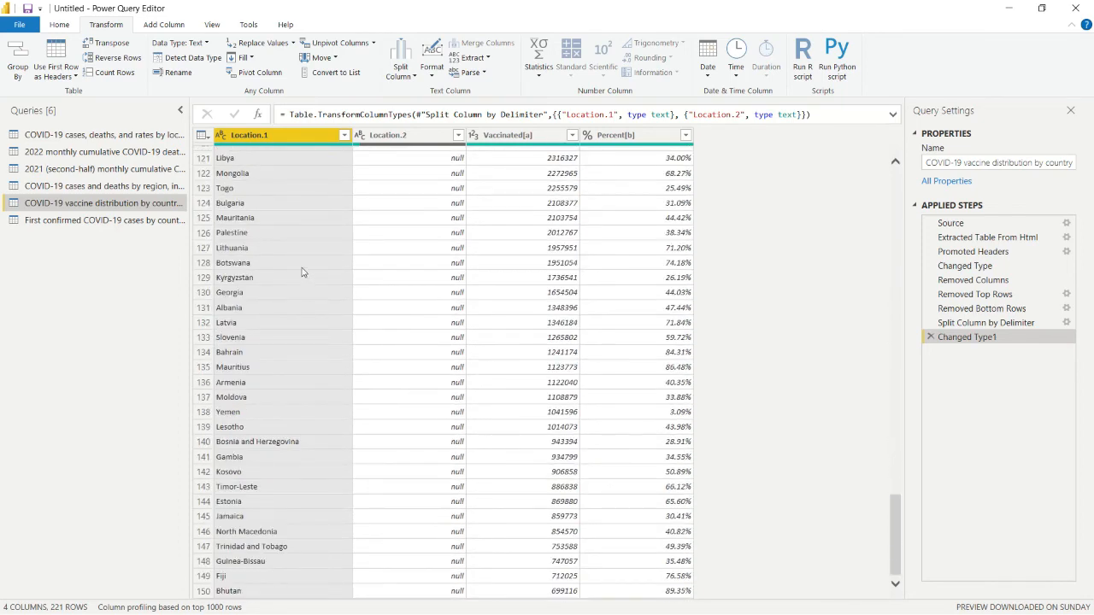
scroll(391, 200, "up", 20)
right_click(400, 137)
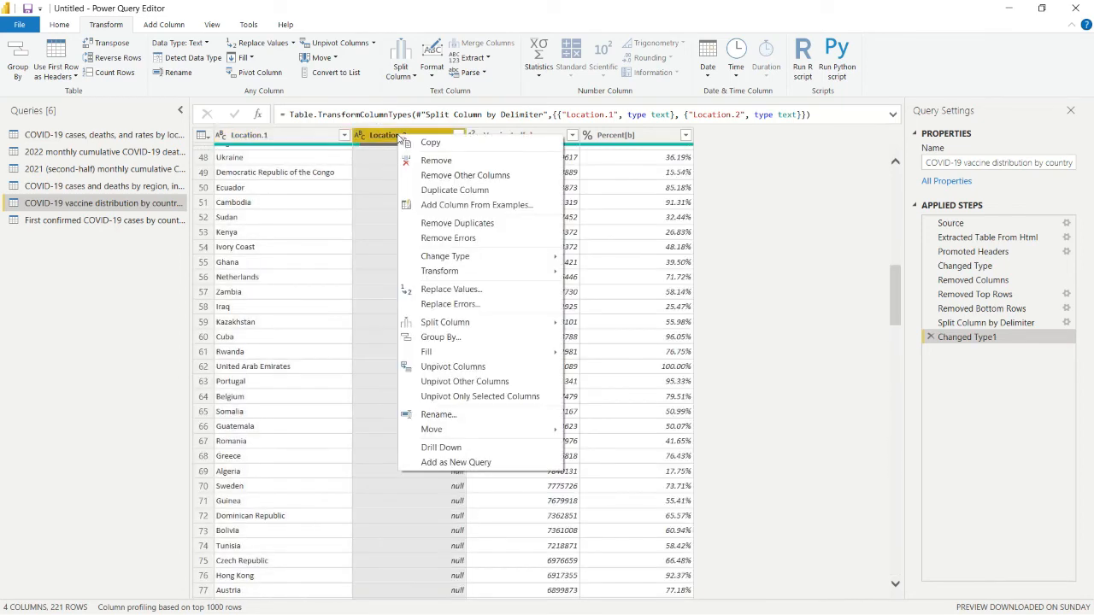
left_click(441, 163)
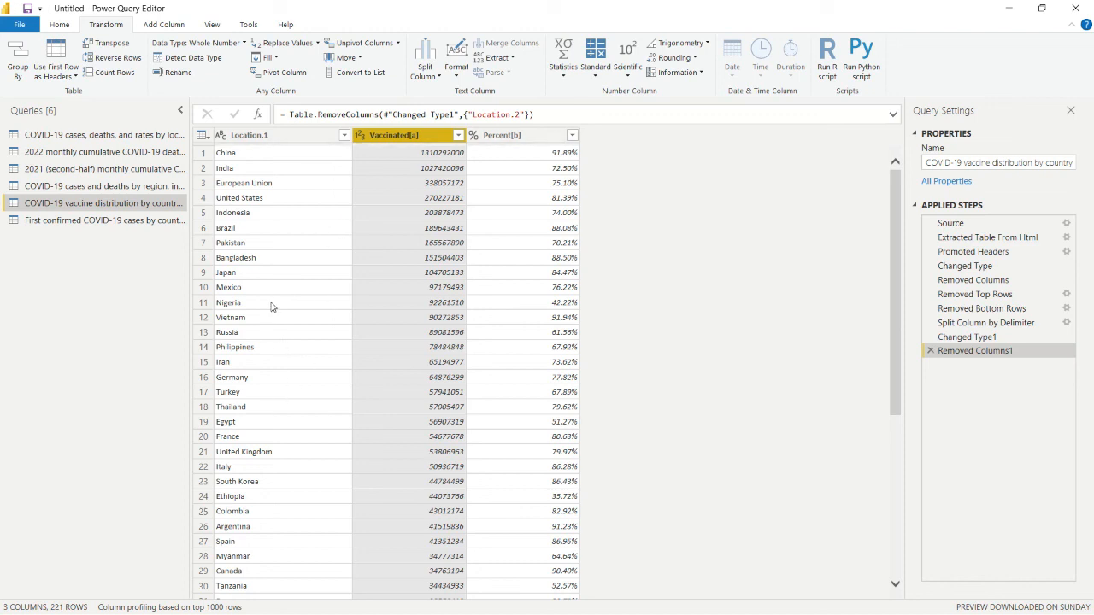
Rename the Location.1 column as Location.
right_click(270, 137)
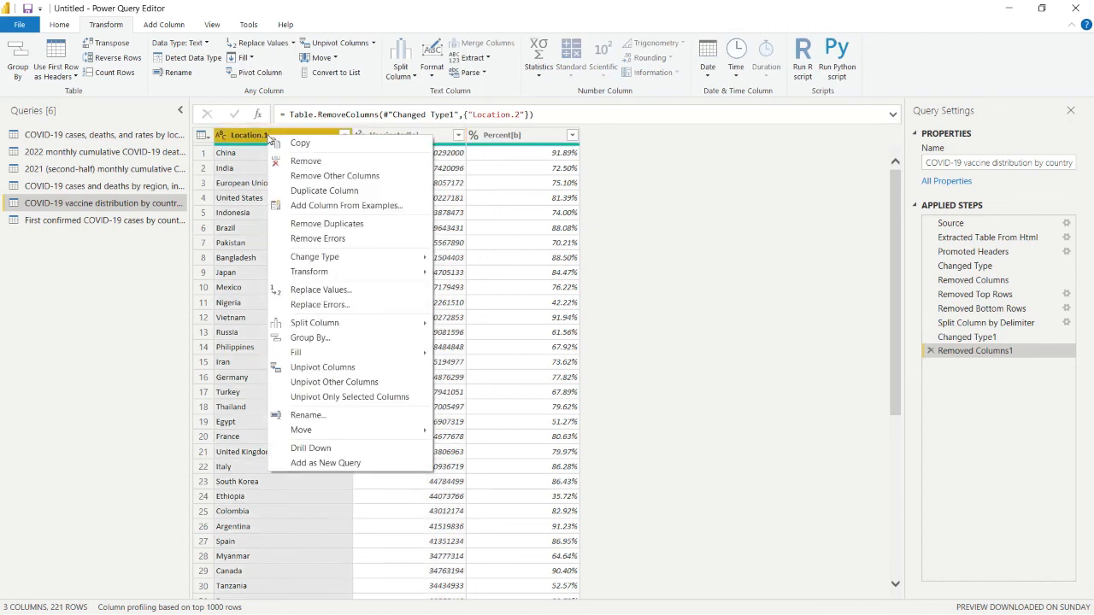
left_click(334, 414)
left_click(281, 137)
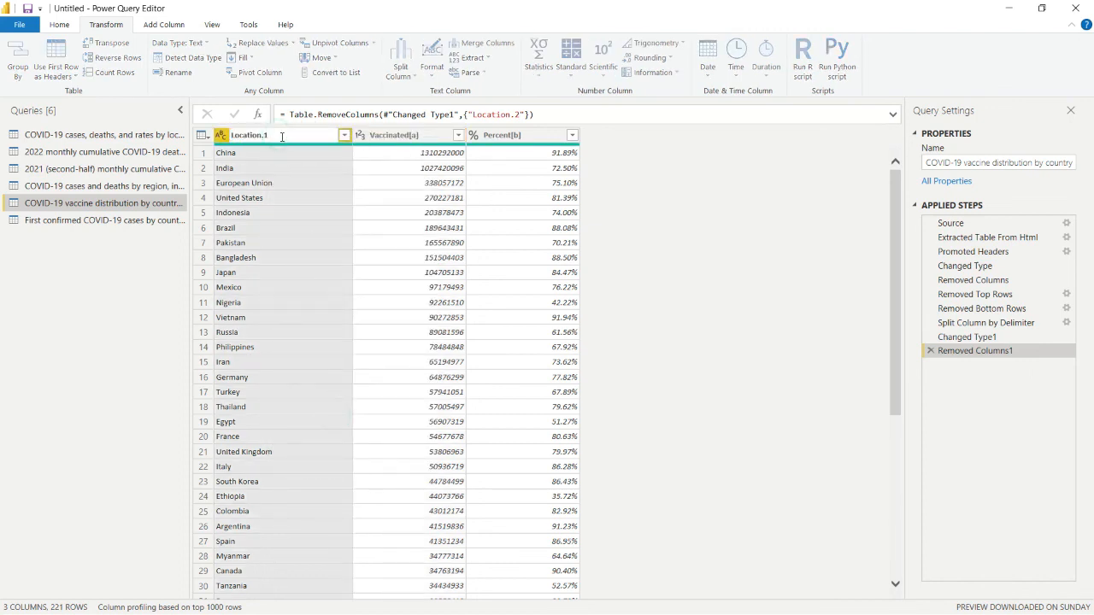
key("Return")
Rename the Vaccinated[a] column as Vaccinated.
right_click(398, 140)
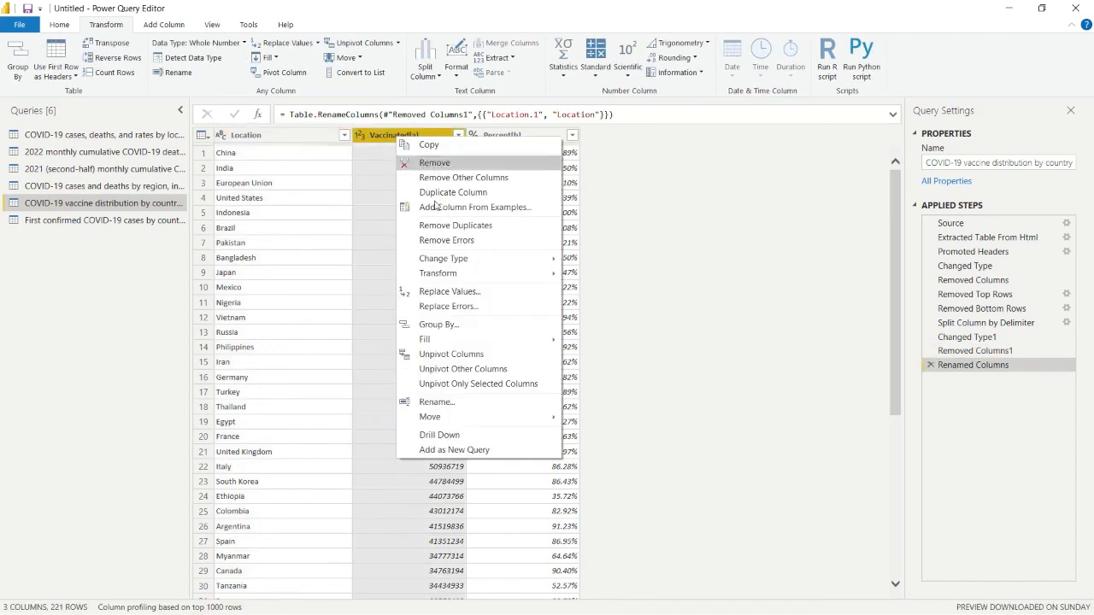
left_click(454, 405)
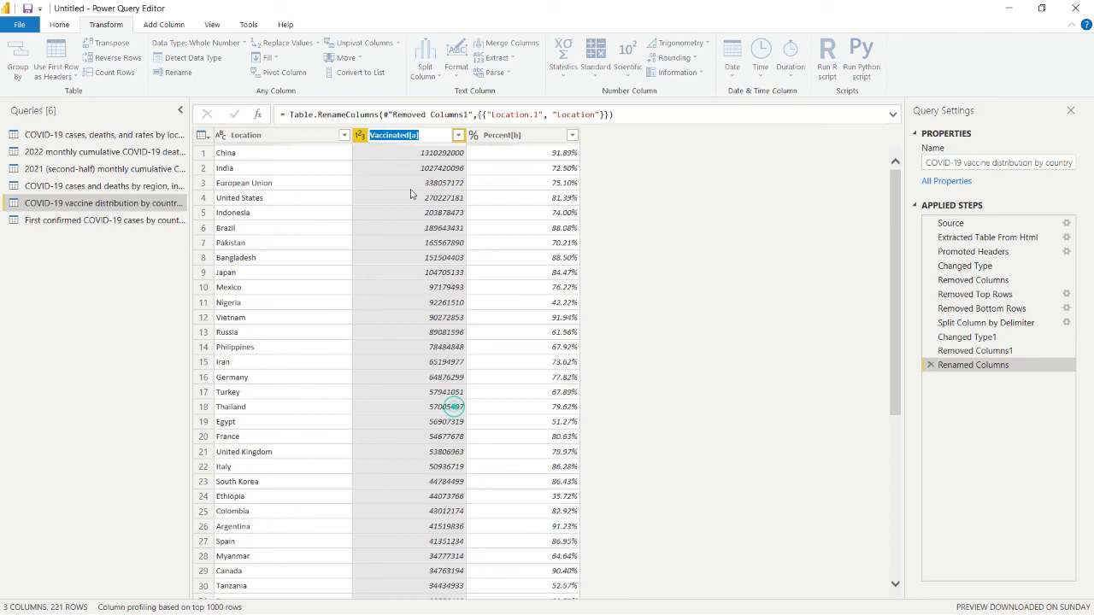
left_click(426, 134)
key("BackSpace")
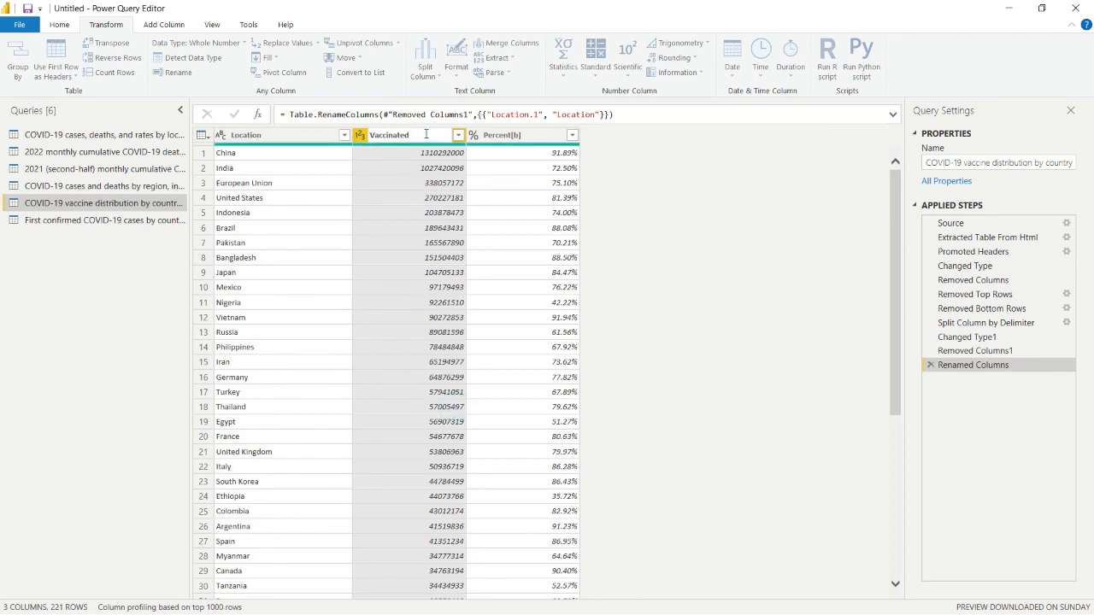
key("Return")
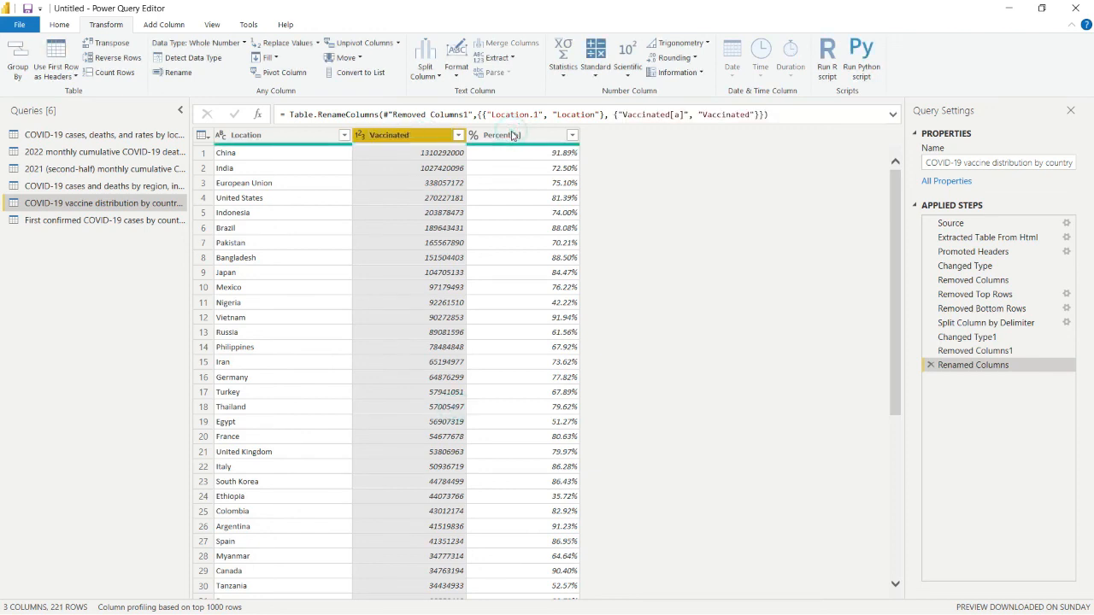
Rename the Percent[b] column as Percent.
right_click(515, 140)
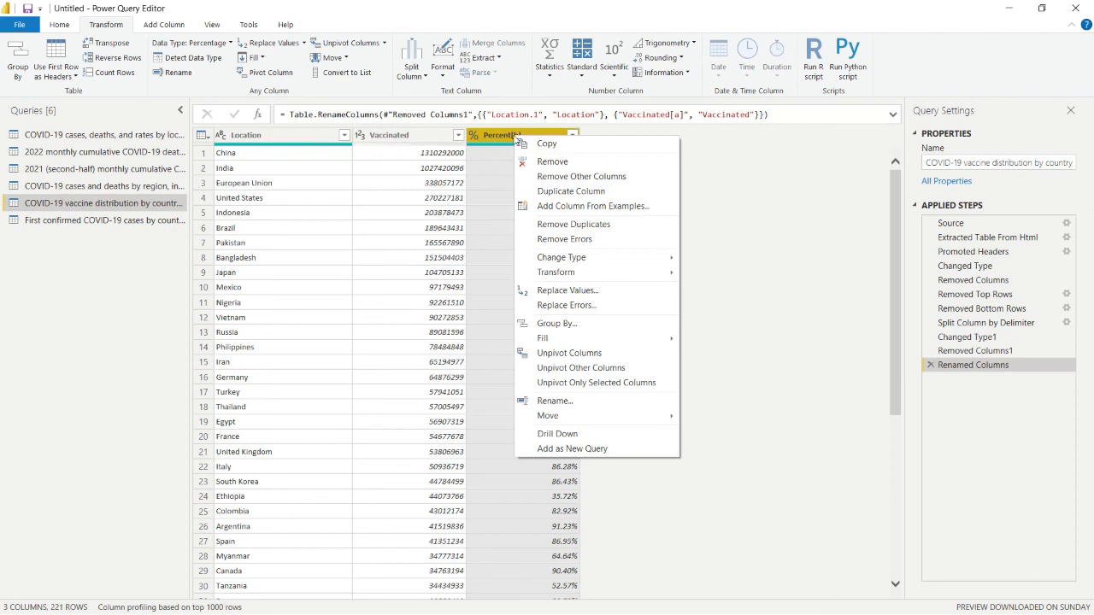
left_click(564, 406)
left_click(530, 135)
key("BackSpace")
key("BackSpace")
key("BackSpace")
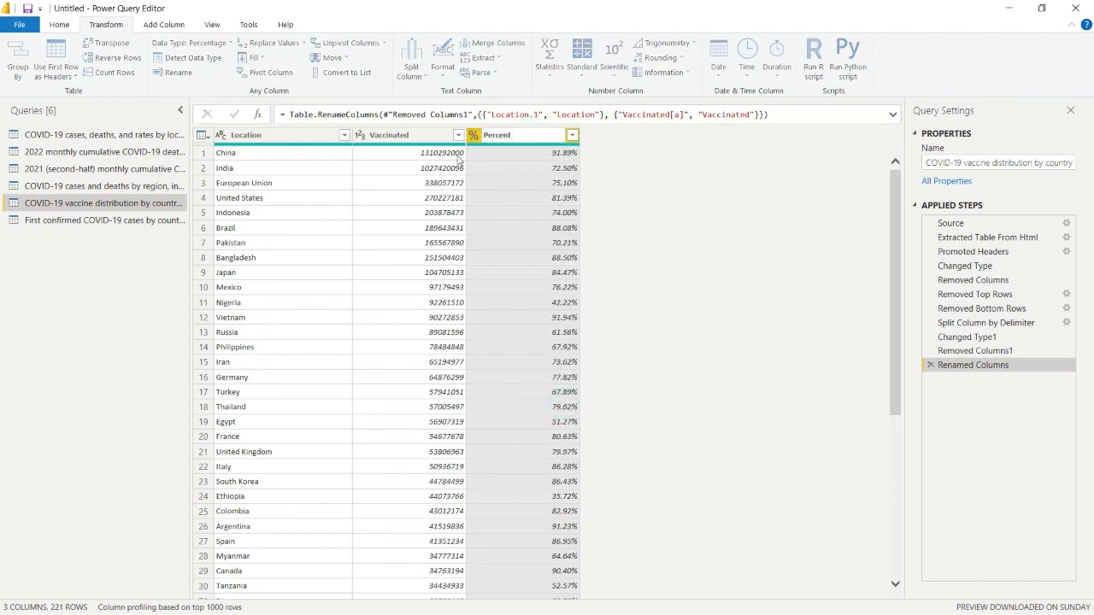
key("Return")
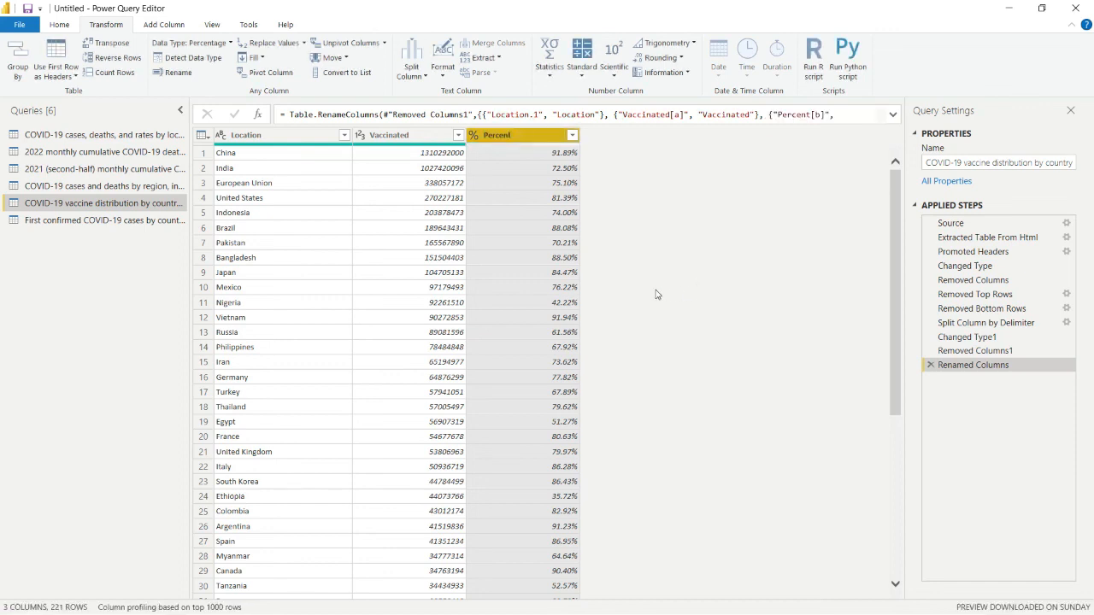